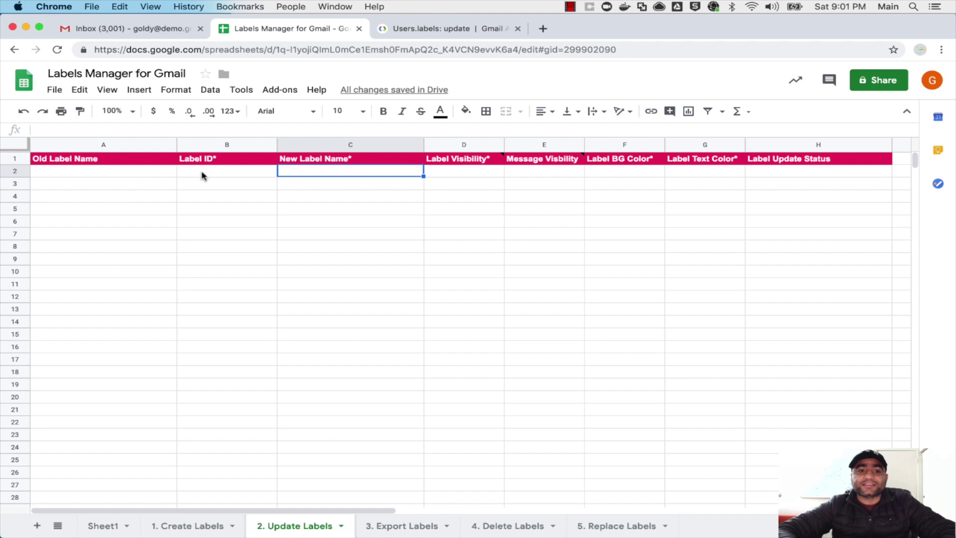
Copy labels 11 and 12 with their IDs from 3. Export Labels, then return to 2. Update Labels
drag(199, 177, 275, 206)
click(259, 186)
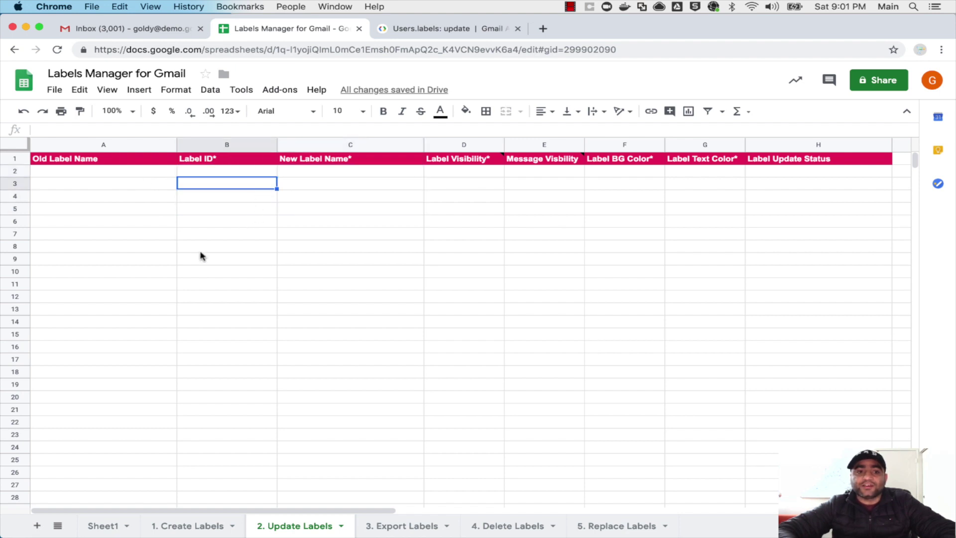
click(393, 530)
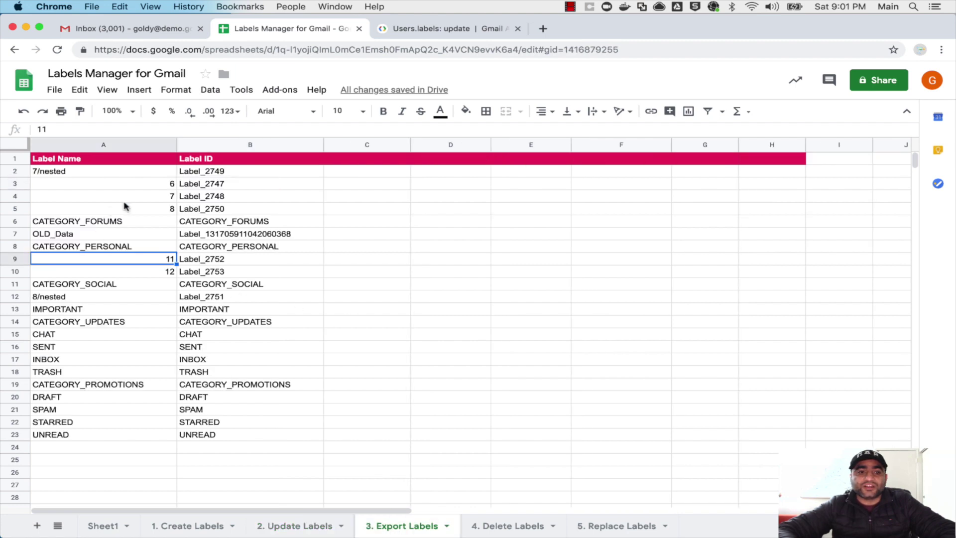
click(153, 187)
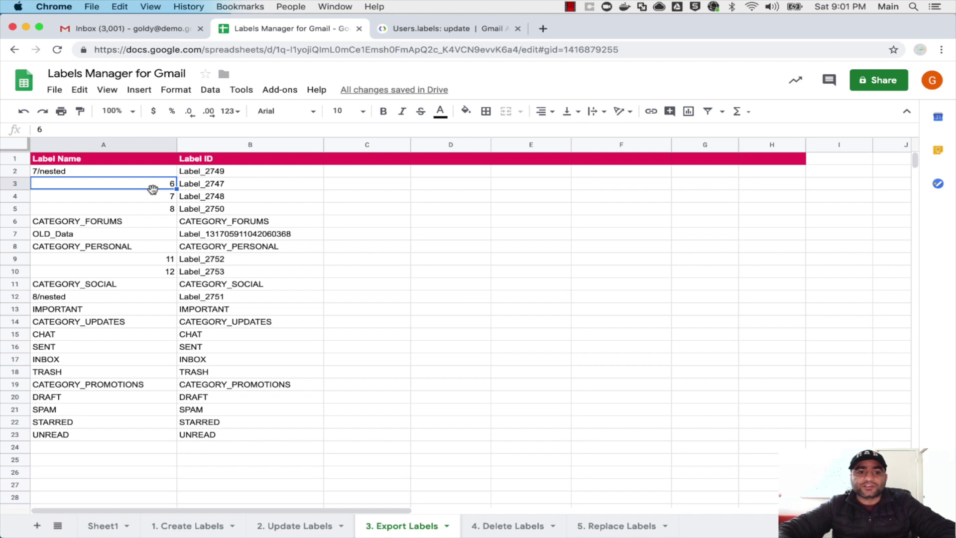
click(164, 261)
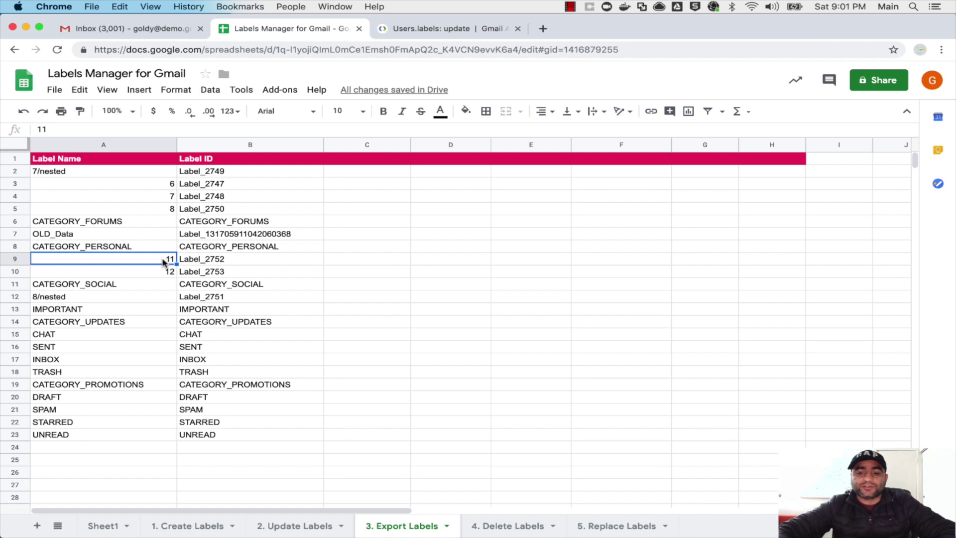
key(shift+Down)
key(shift+Right)
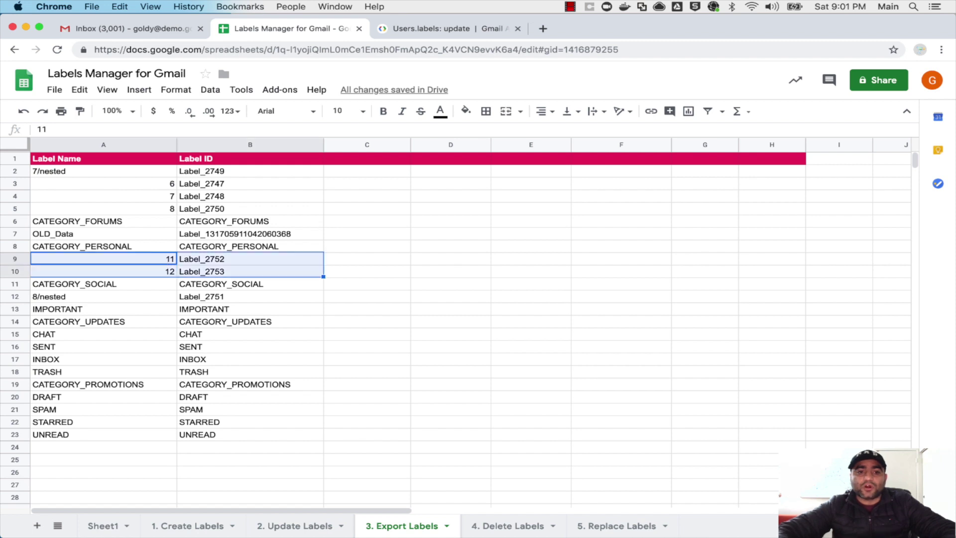
key(super+c)
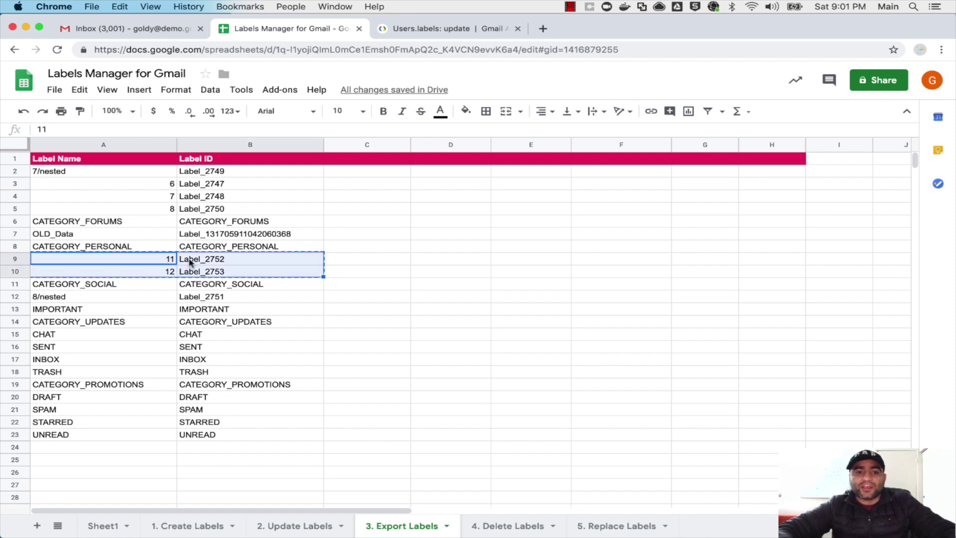
click(309, 527)
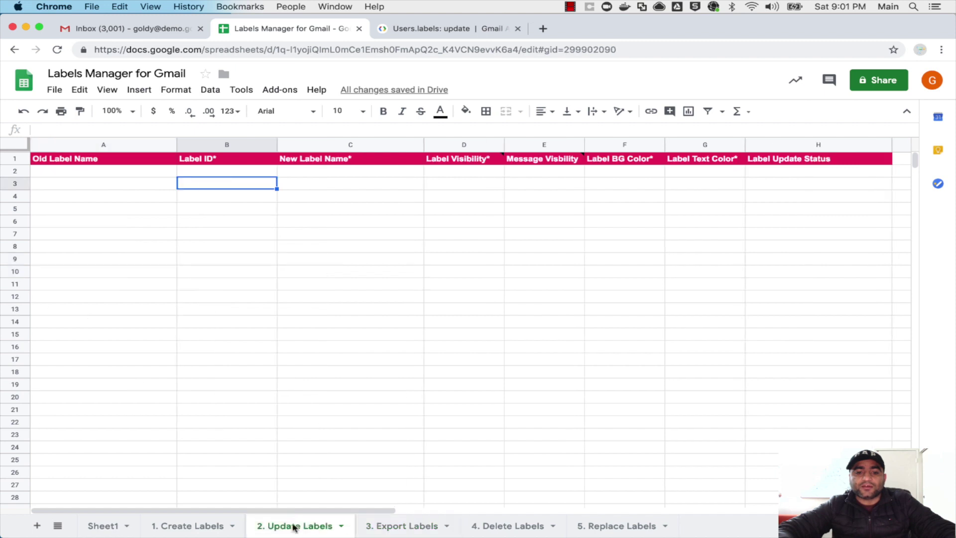
Paste labels 11 and 12 with IDs into A2 and enter new names 111 and 112
click(149, 172)
key(super+v)
click(148, 220)
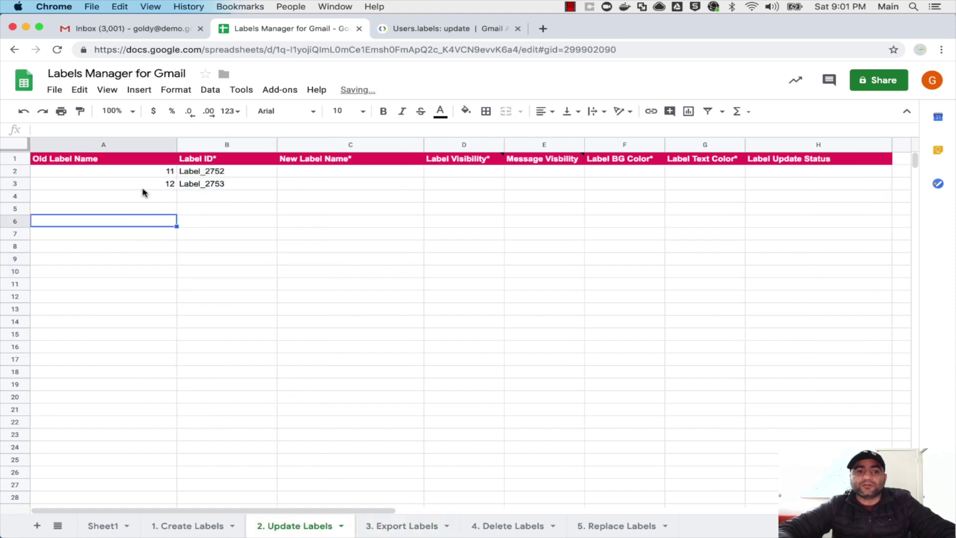
click(153, 175)
click(227, 171)
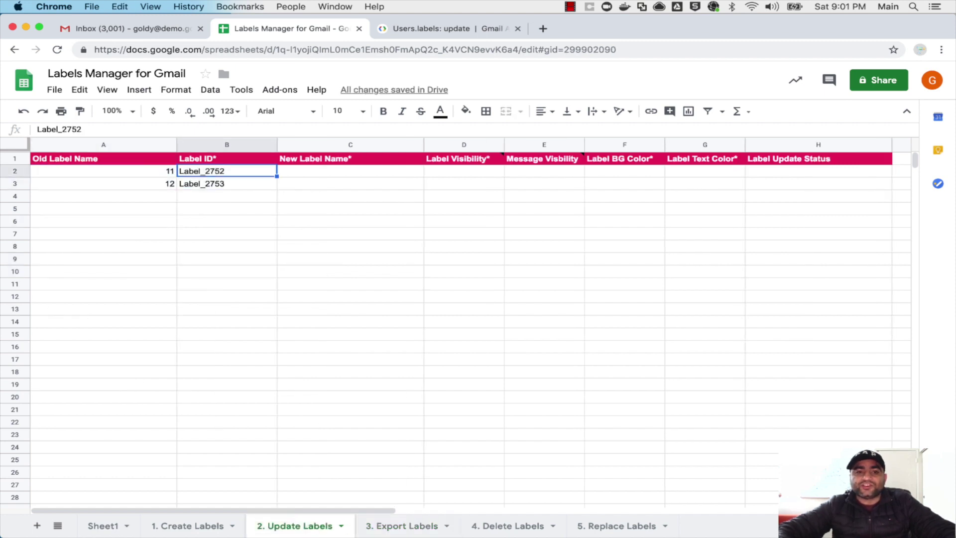
click(350, 171)
text(111)
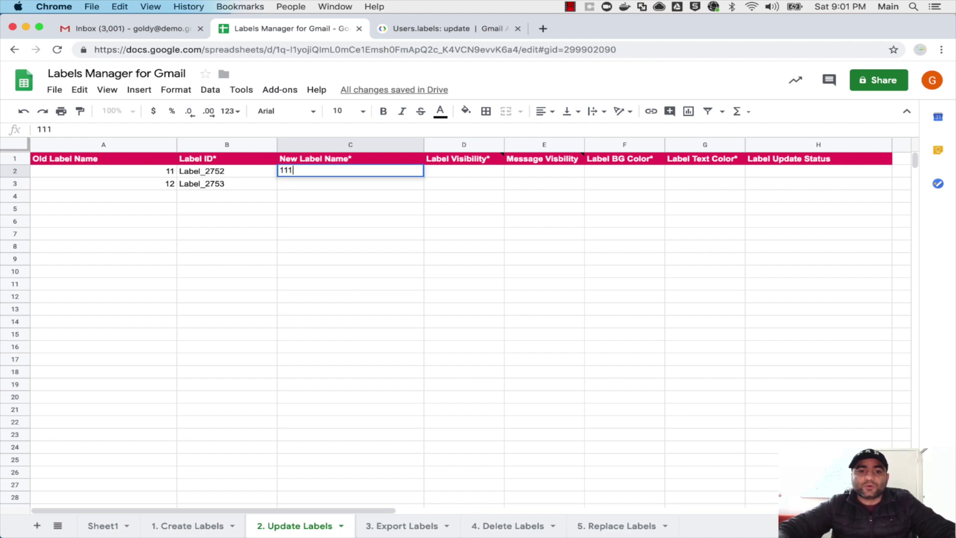
key(Return)
text(112)
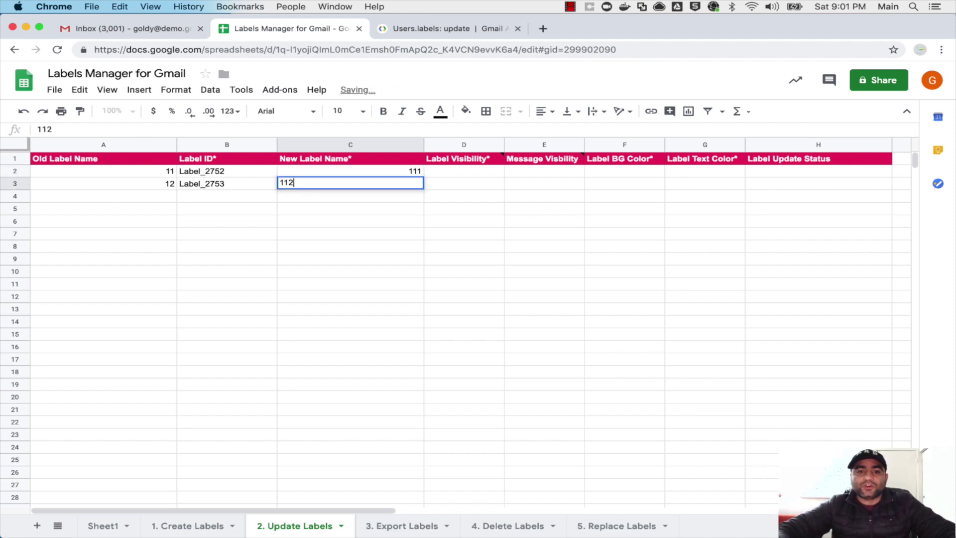
key(Tab)
Set label visibility to labelShow for both rows, copied from the column note
key(Up)
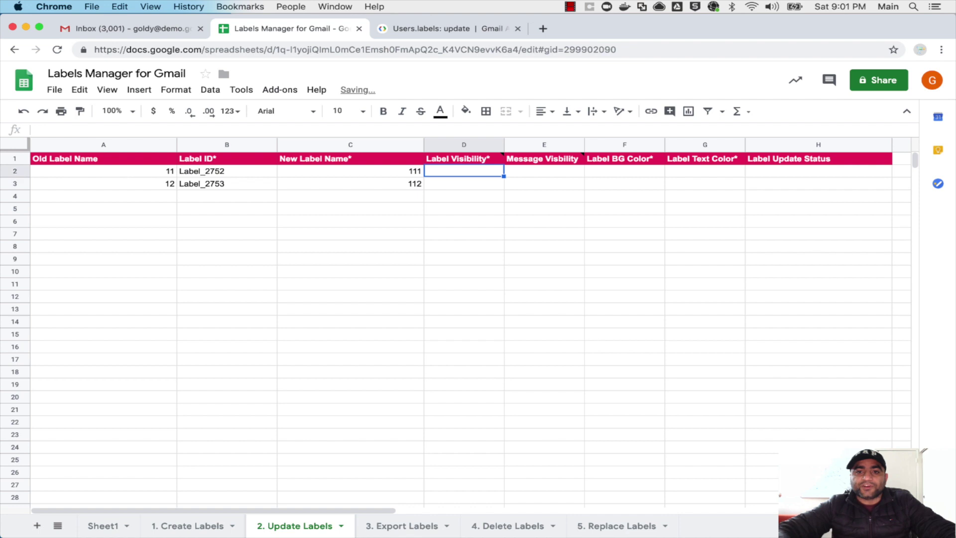
mouse_move(481, 163)
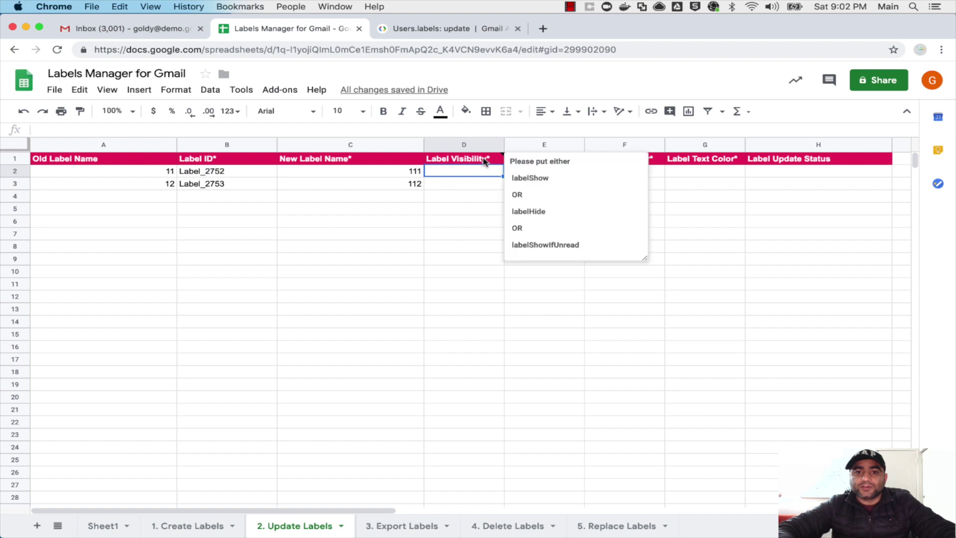
double_click(524, 177)
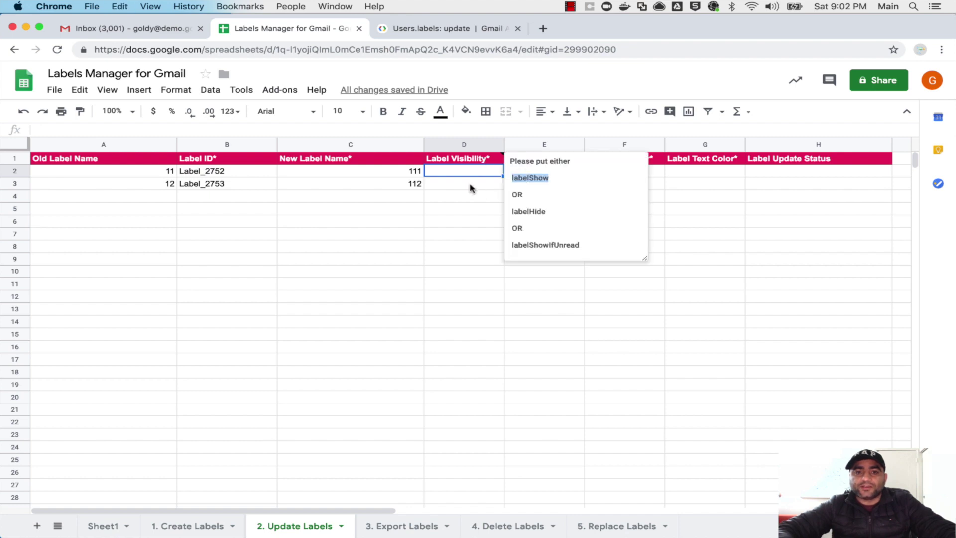
key(super+v)
key(Down)
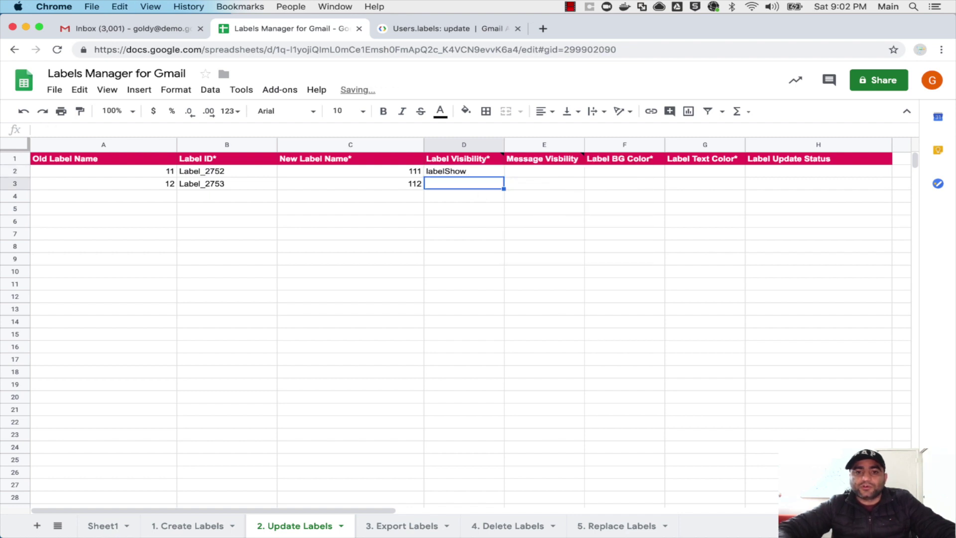
key(super+v)
Set message visibility to Show for both rows, copied from the column note
click(540, 160)
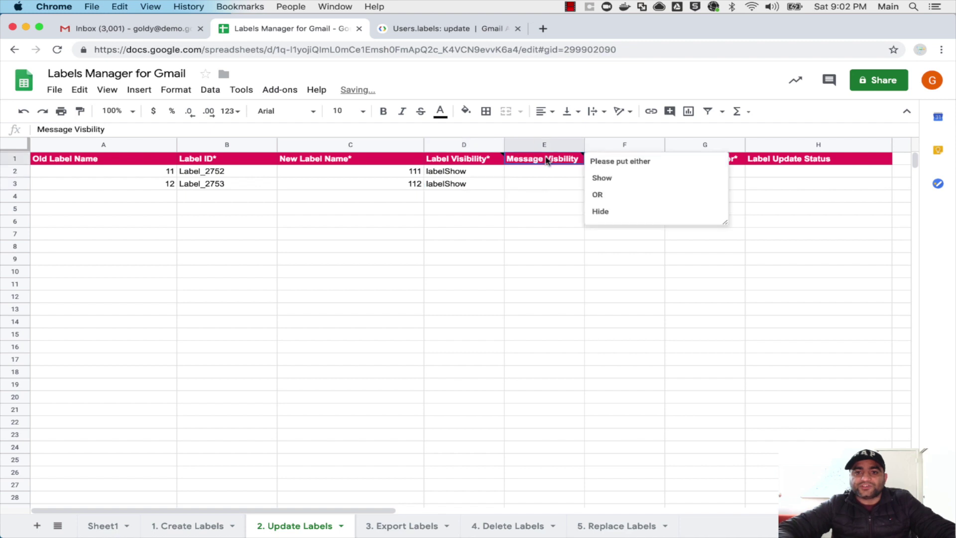
double_click(596, 177)
click(556, 175)
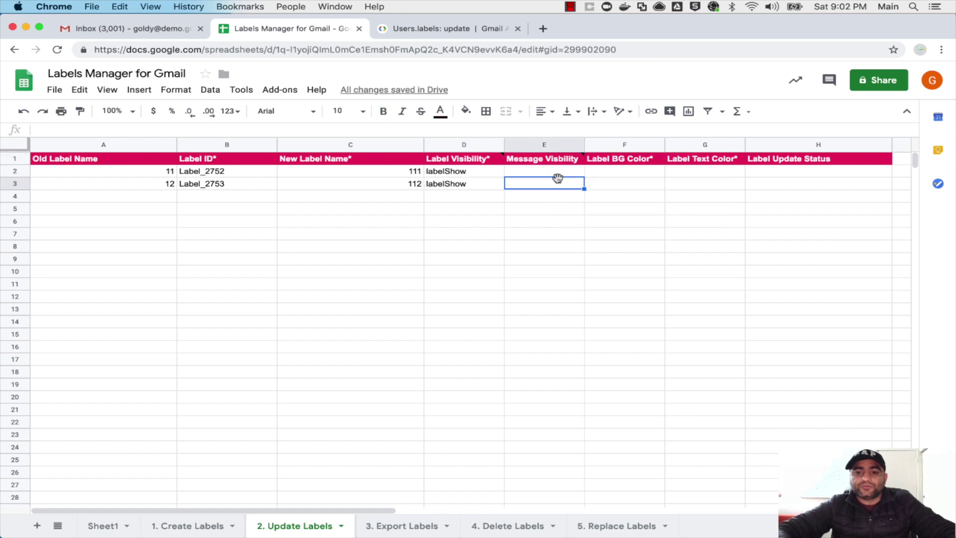
key(super+v)
key(Down)
key(super+v)
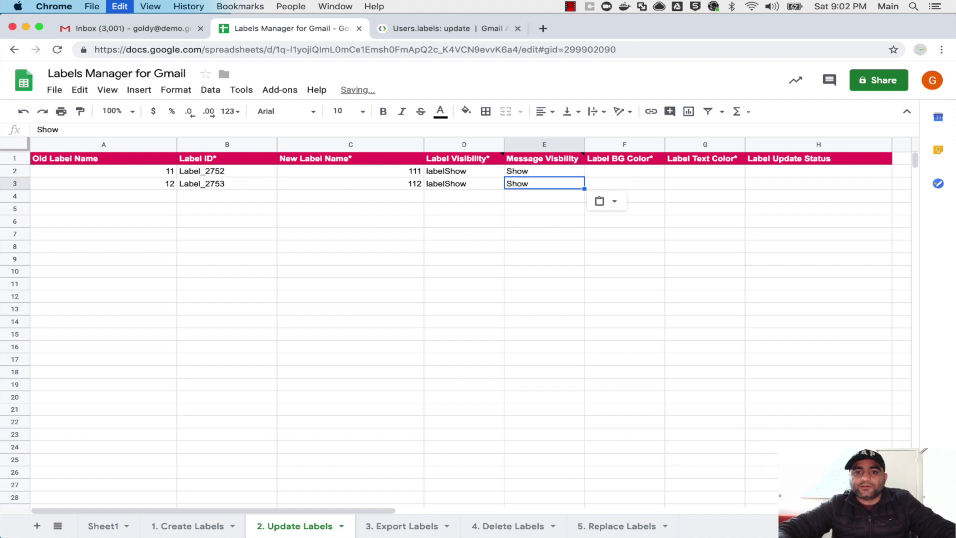
click(624, 170)
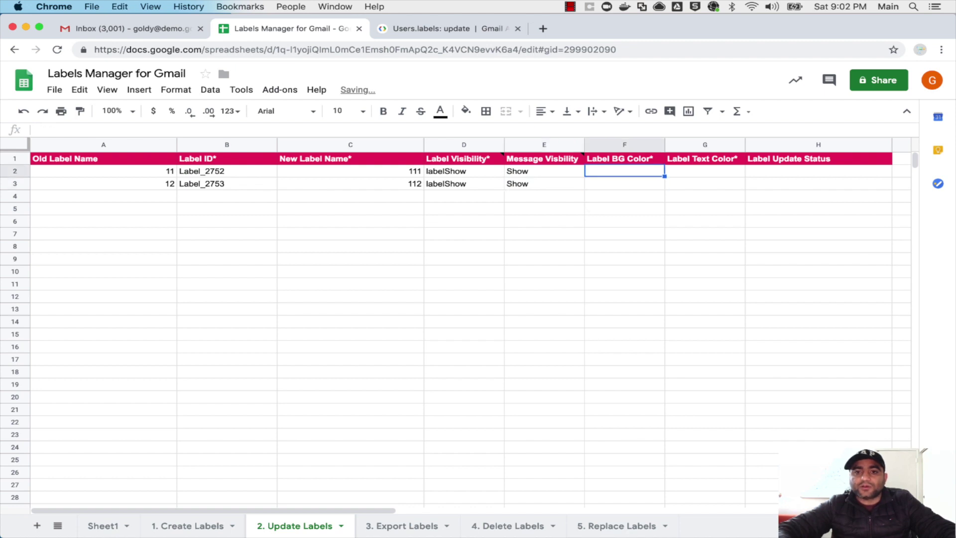
Give both label rows background colour #000000
text(#0000)
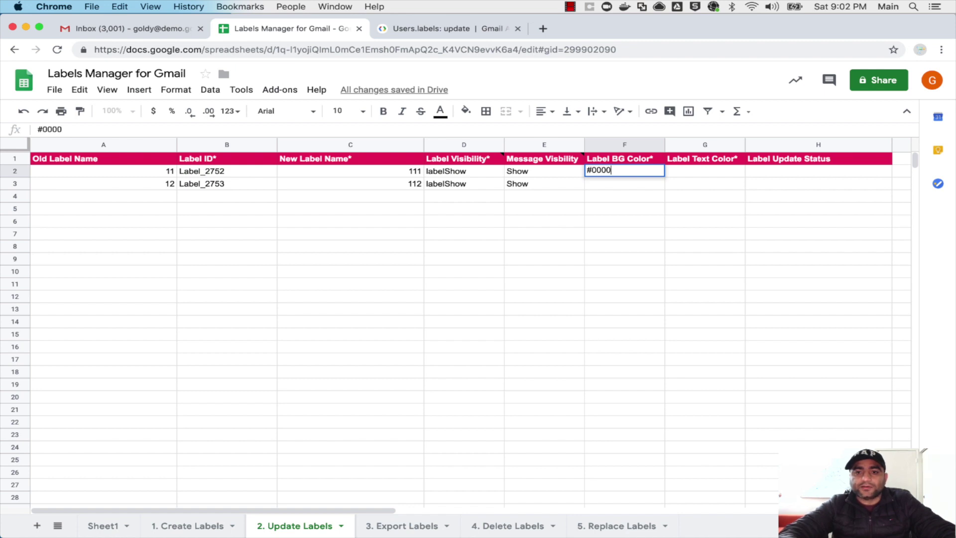
text(00)
key(Tab)
key(Left)
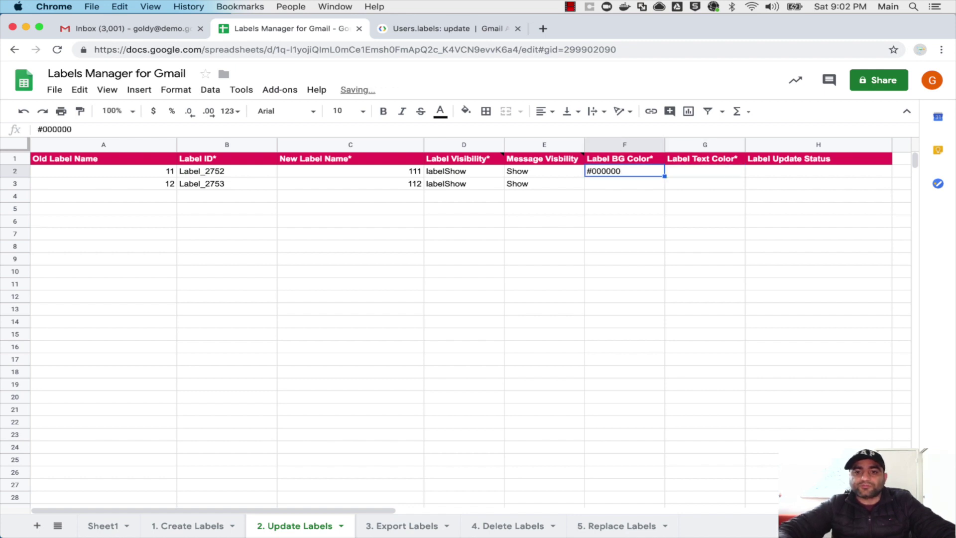
key(super+c)
key(Down)
key(super+v)
Give both label rows text colour #ffffff, then switch to Gmail
click(704, 170)
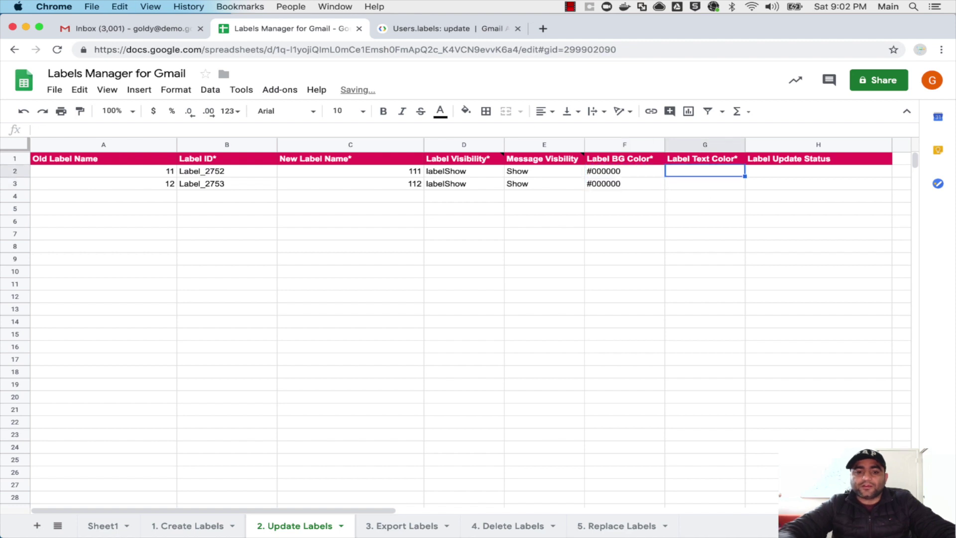
text($)
key(BackSpace)
text(#)
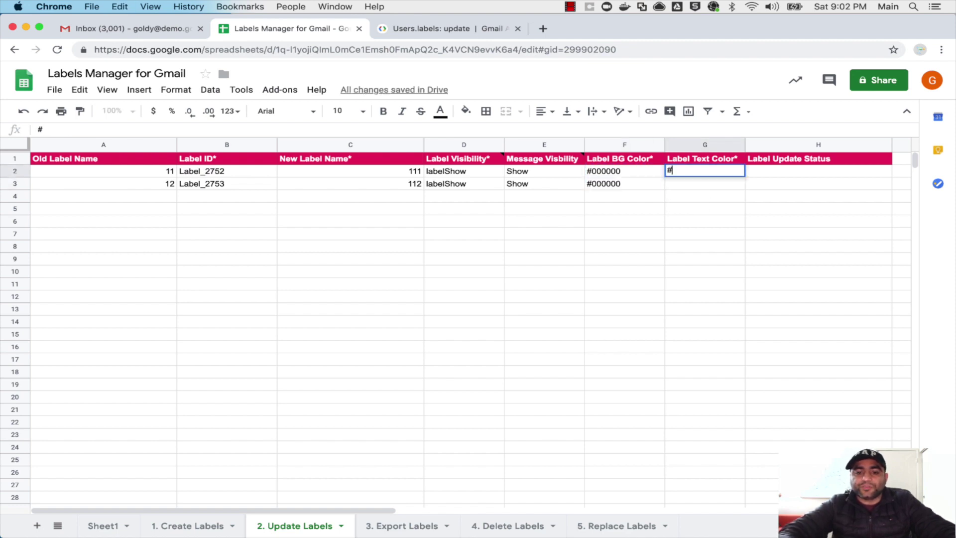
text(ffffff)
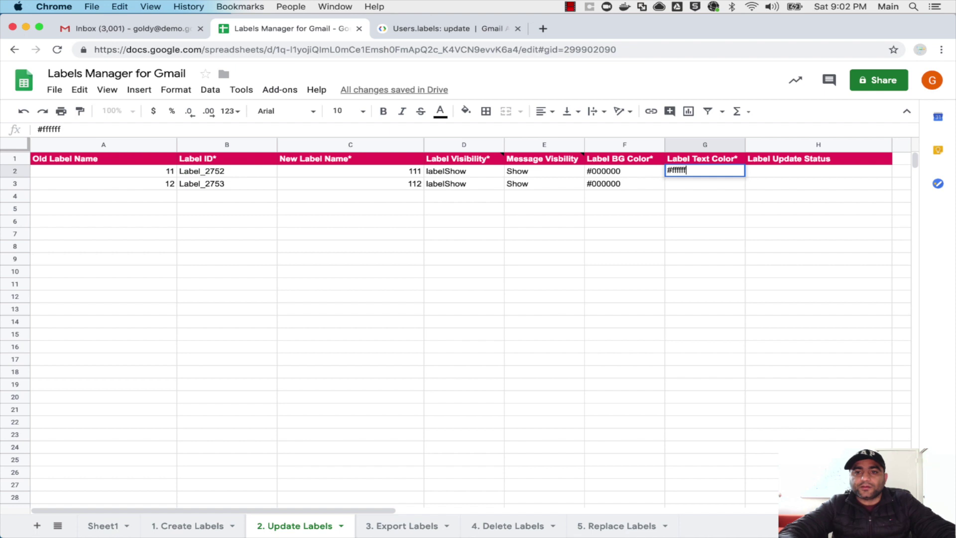
key(Return)
key(Up)
key(ctrl+c)
key(Down)
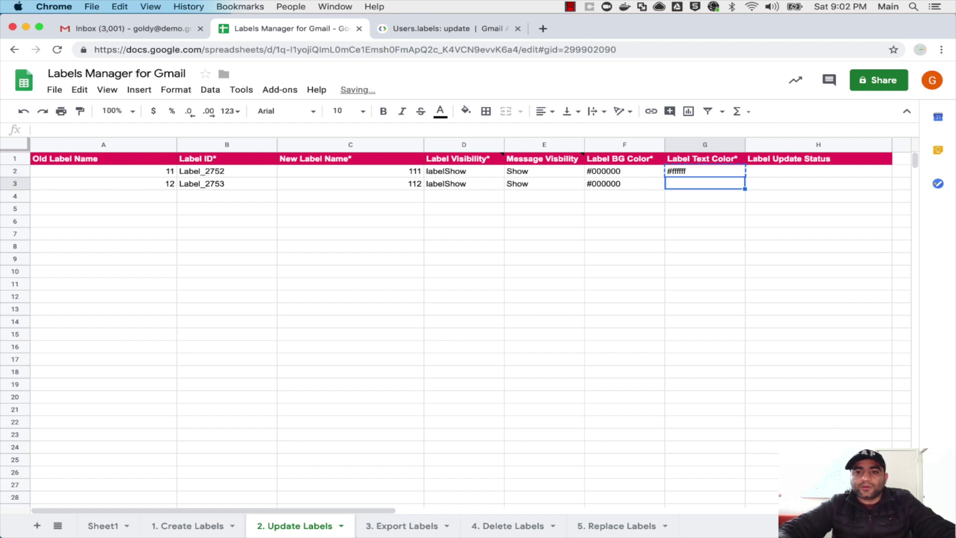
key(ctrl+v)
key(Left)
key(Left)
key(Left)
key(Left)
key(Left)
key(Left)
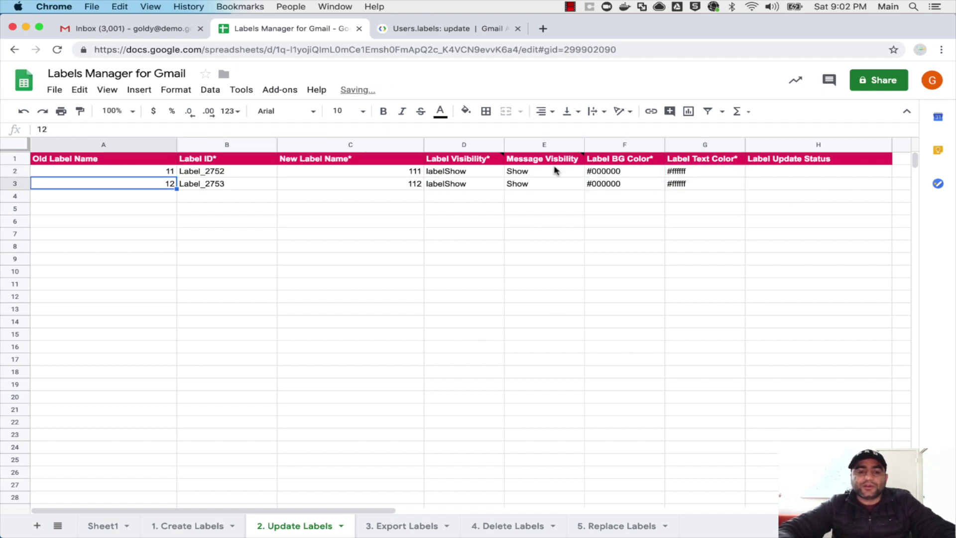
click(164, 31)
Run Labels Manager's 2. Update Labels and confirm both rows read 'Label Updated Successfully'
scroll(51, 281, down, 2)
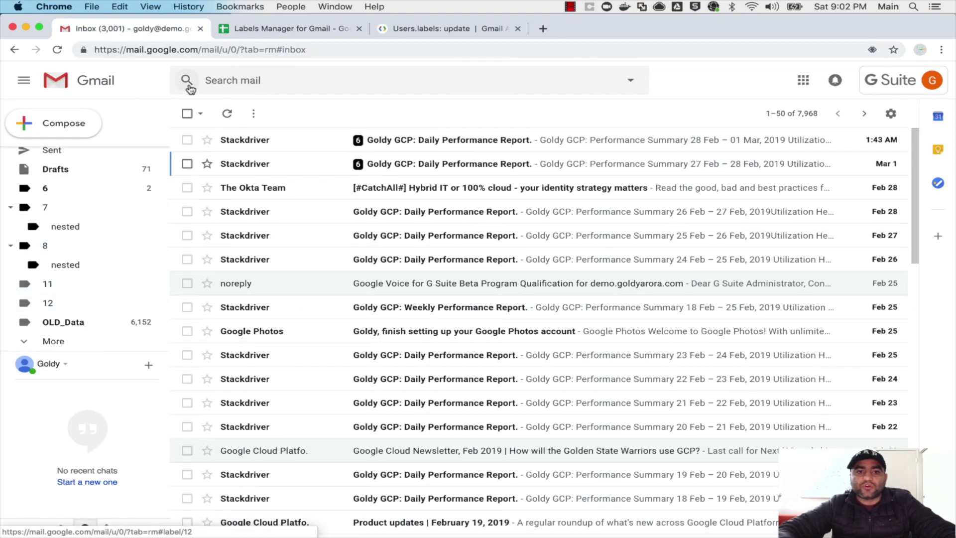
click(274, 29)
click(279, 90)
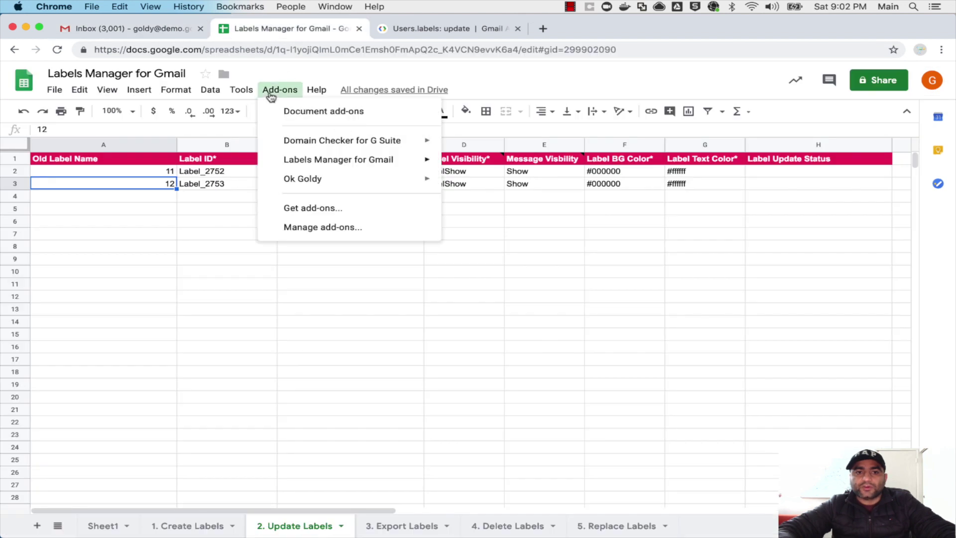
mouse_move(387, 162)
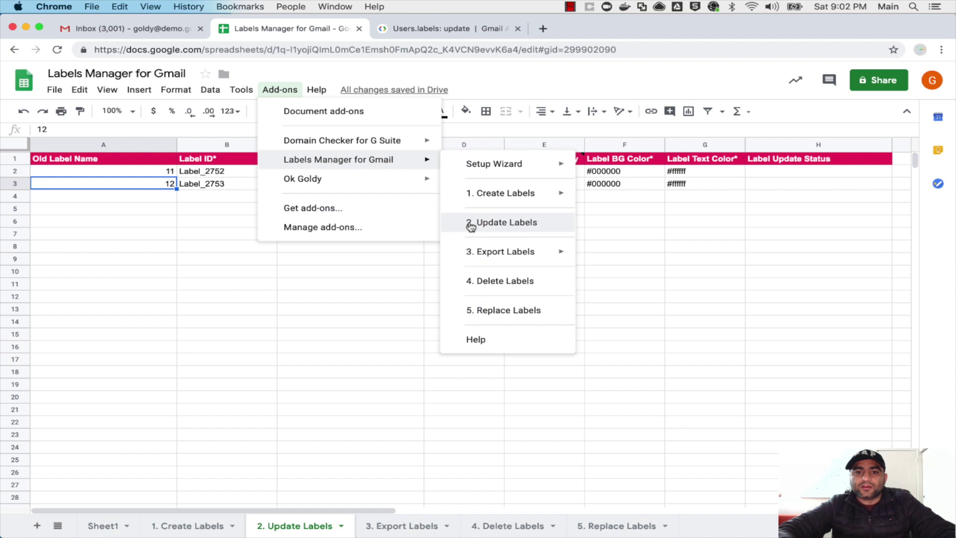
click(494, 227)
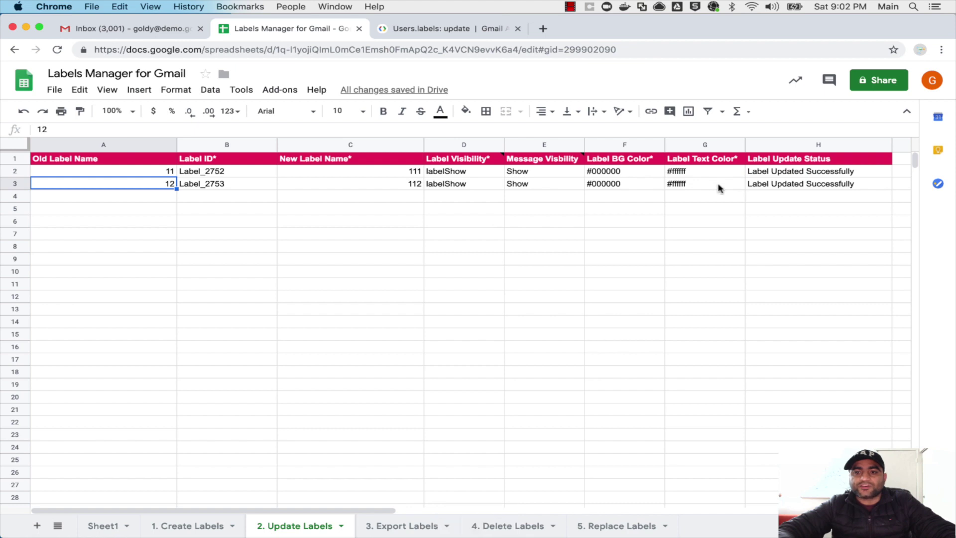
click(763, 174)
click(762, 184)
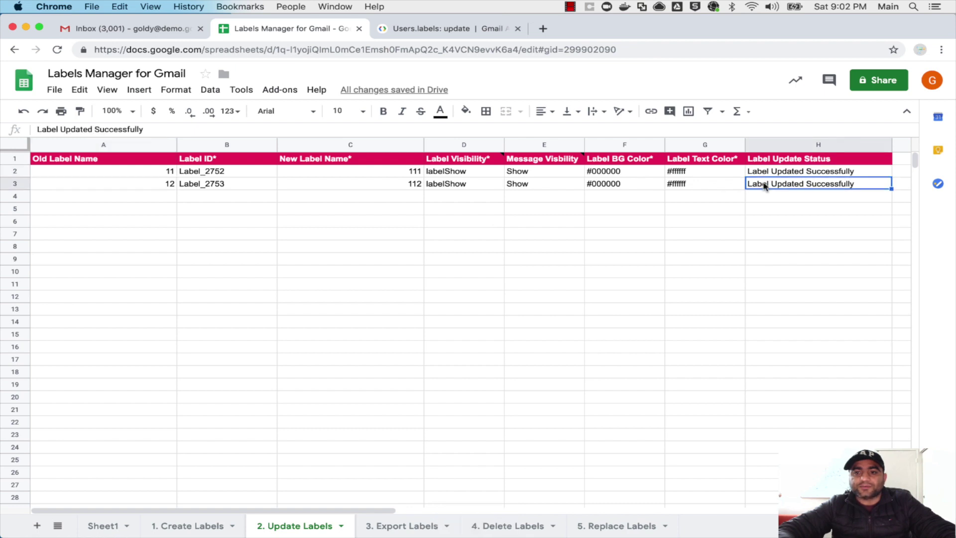
Reload Gmail so the renamed labels 111 and 112 appear
click(145, 31)
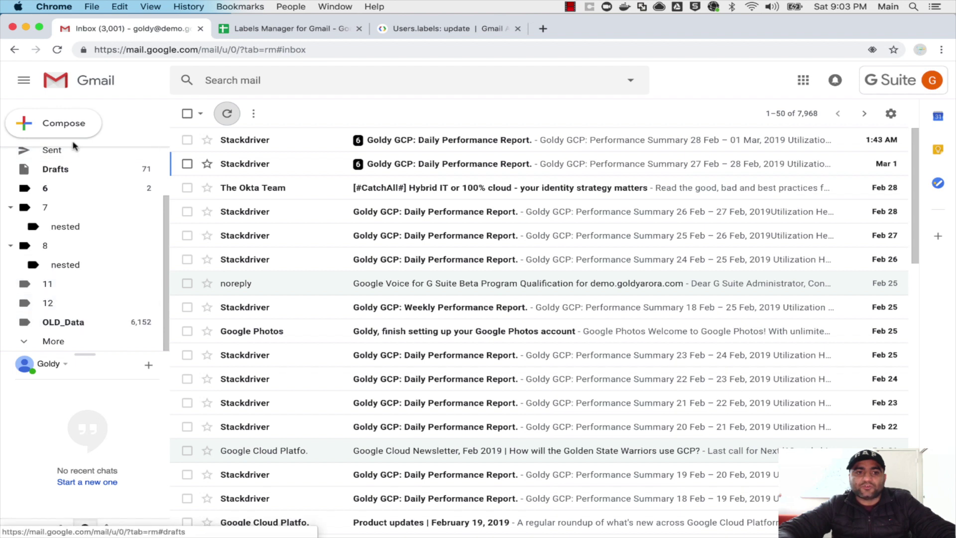
click(57, 49)
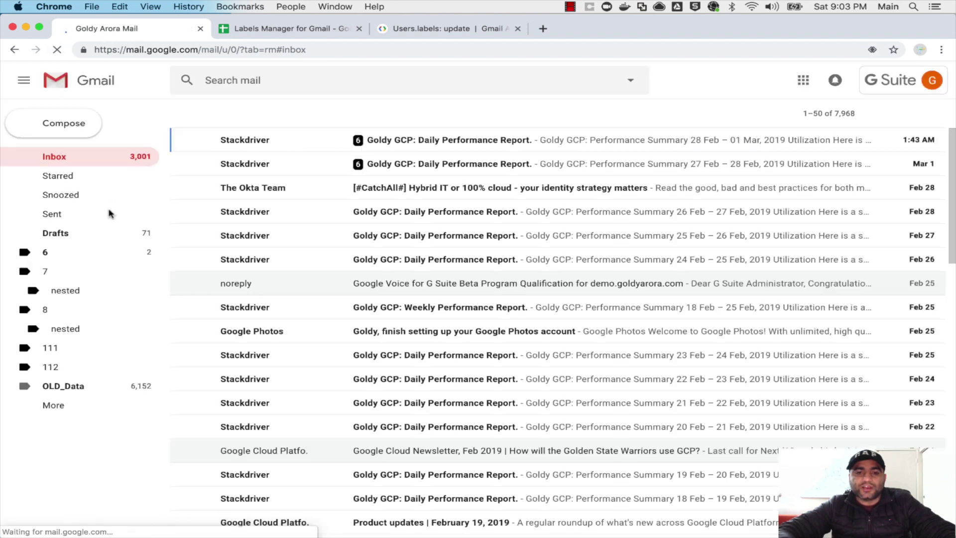
scroll(86, 268, down, 2)
scroll(85, 278, down, 1)
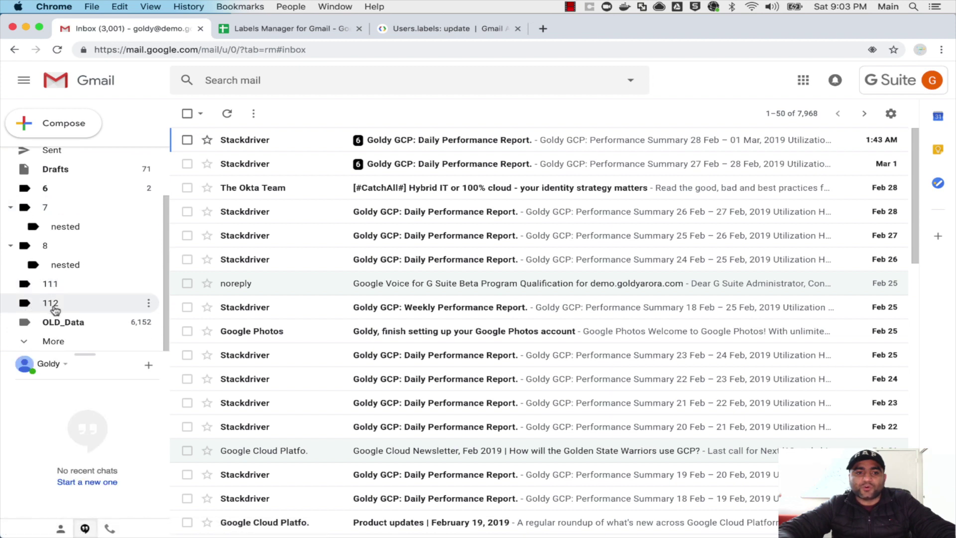
Apply labels 111 and 112 to The Okta Team and Stackdriver conversations, then deselect them
click(188, 187)
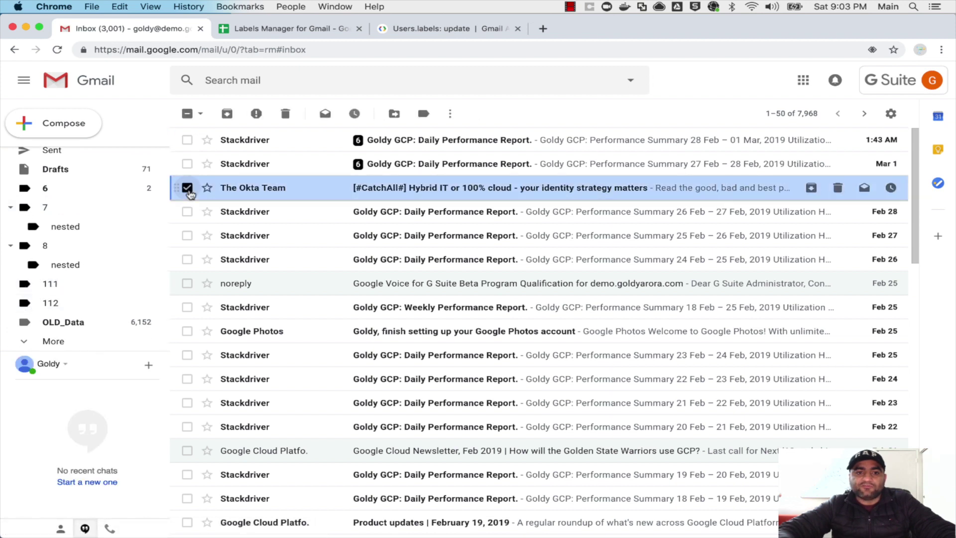
click(187, 211)
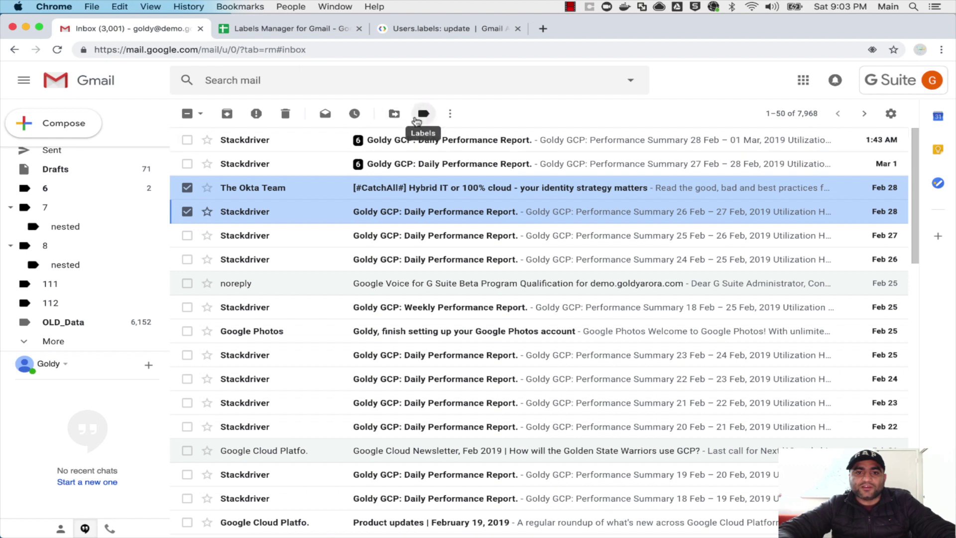
click(424, 113)
scroll(460, 228, down, 3)
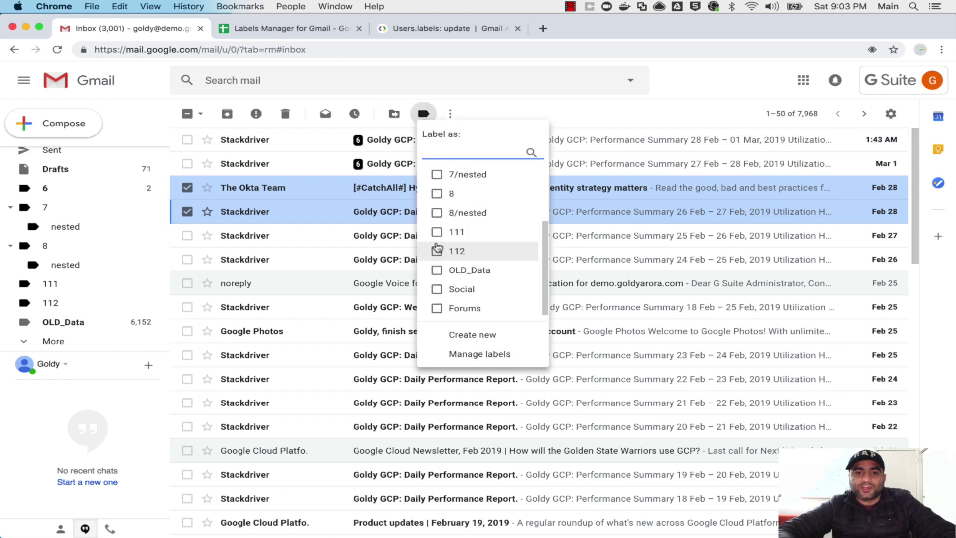
click(437, 231)
click(437, 250)
click(459, 334)
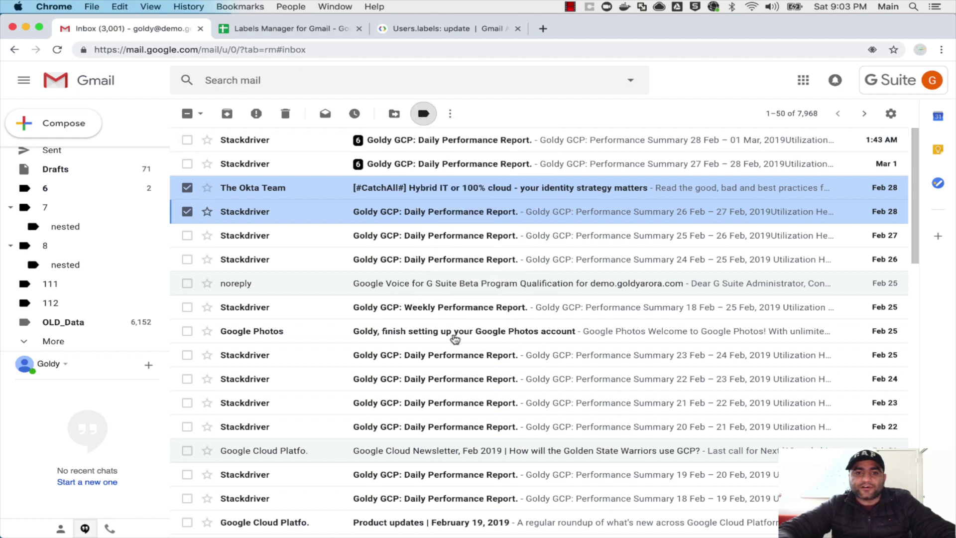
click(188, 188)
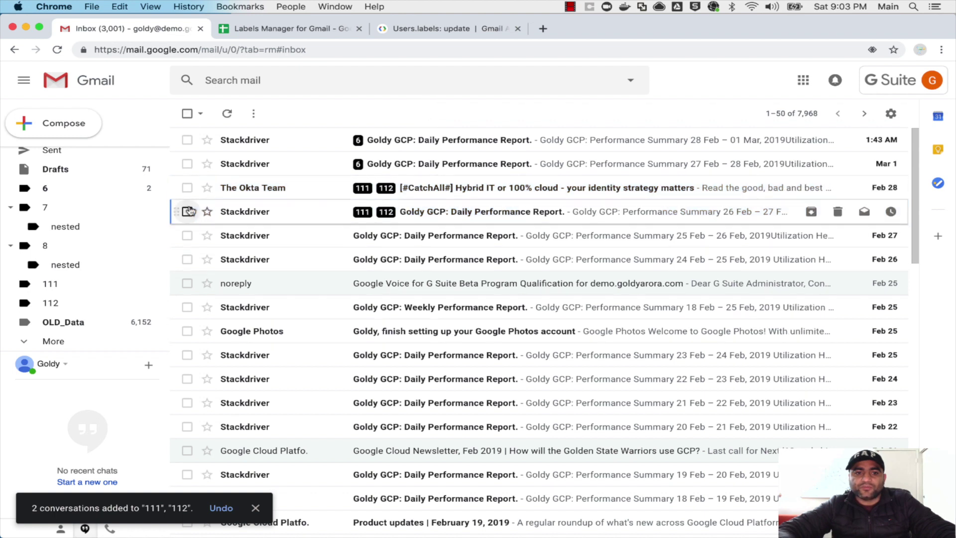
click(187, 212)
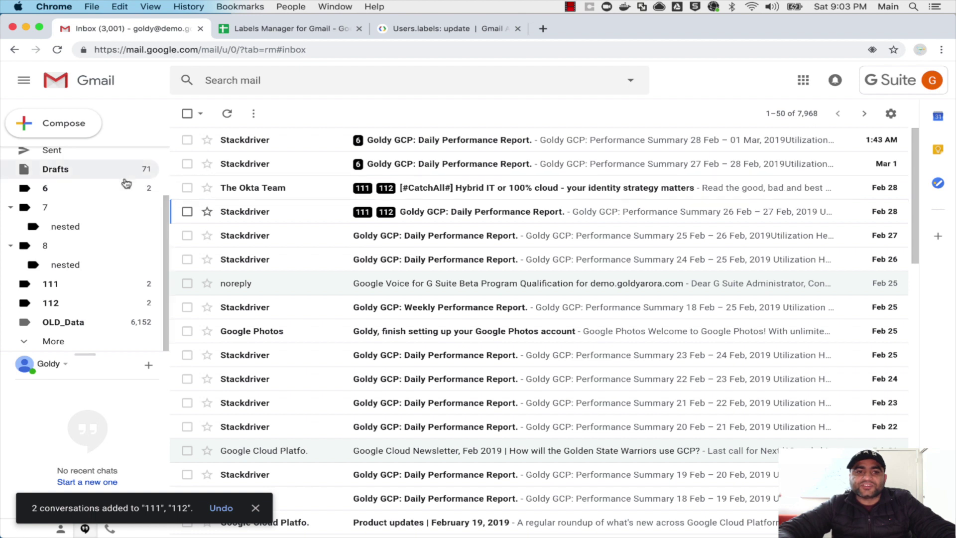
scroll(125, 182, up, 3)
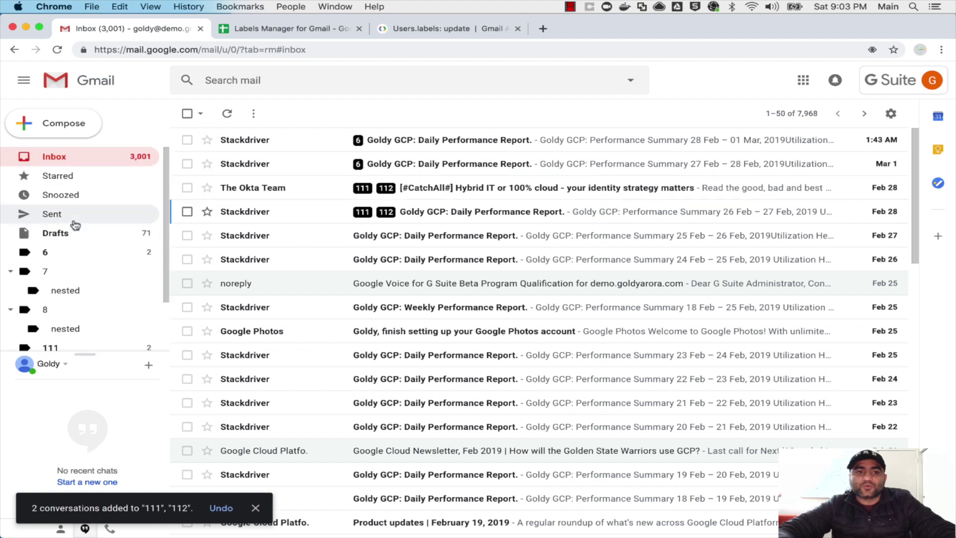
click(282, 28)
Review old names 11 and 12 and ID Label_2753, then go to 5. Replace Labels
click(258, 191)
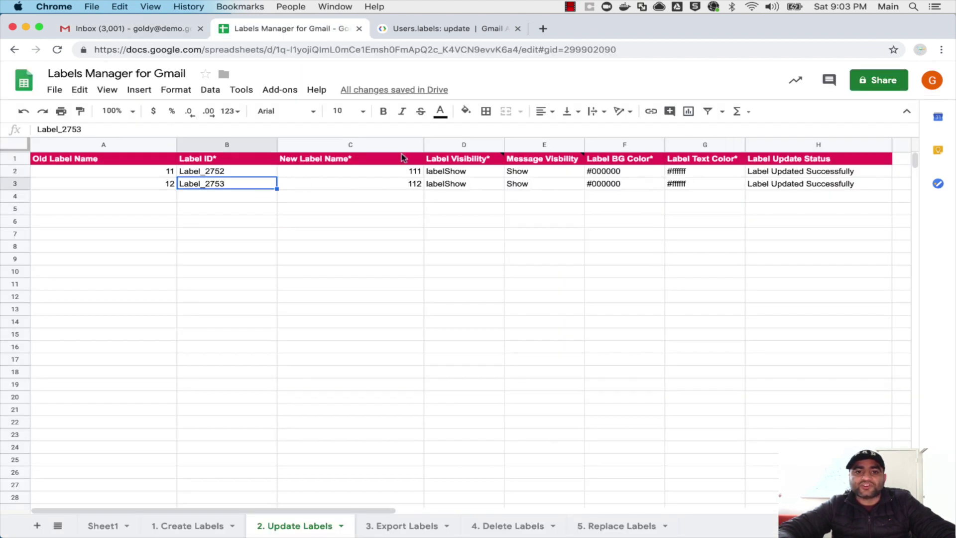
key(Down)
key(Down)
key(Down)
key(Down)
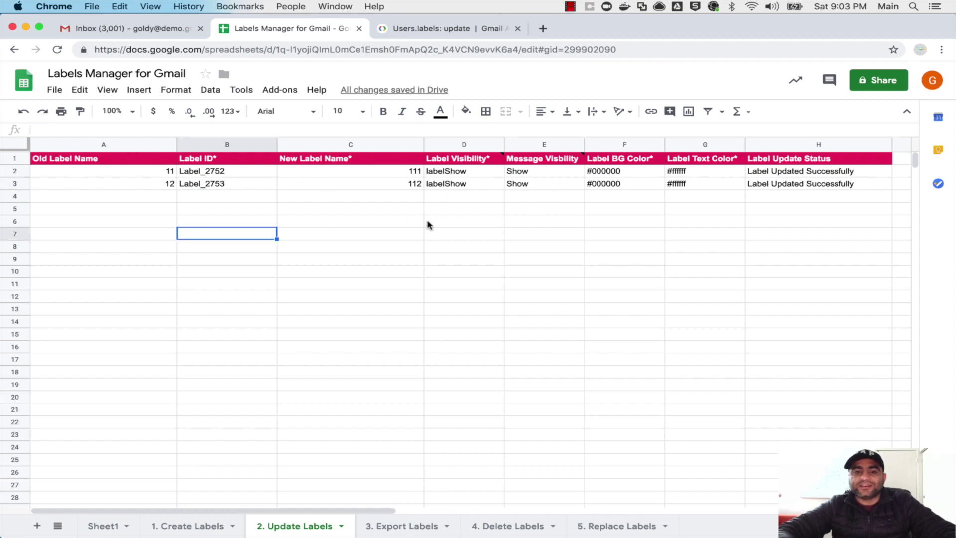
drag(153, 175, 153, 185)
click(186, 188)
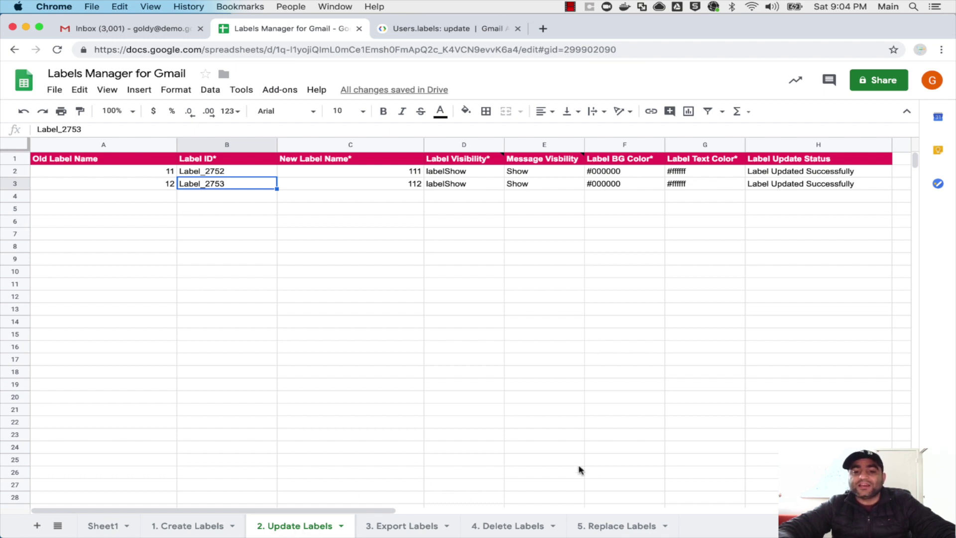
click(606, 523)
Mark the empty Label ID and New Label Name rows on 5. Replace Labels, then view 3. Export Labels
click(137, 204)
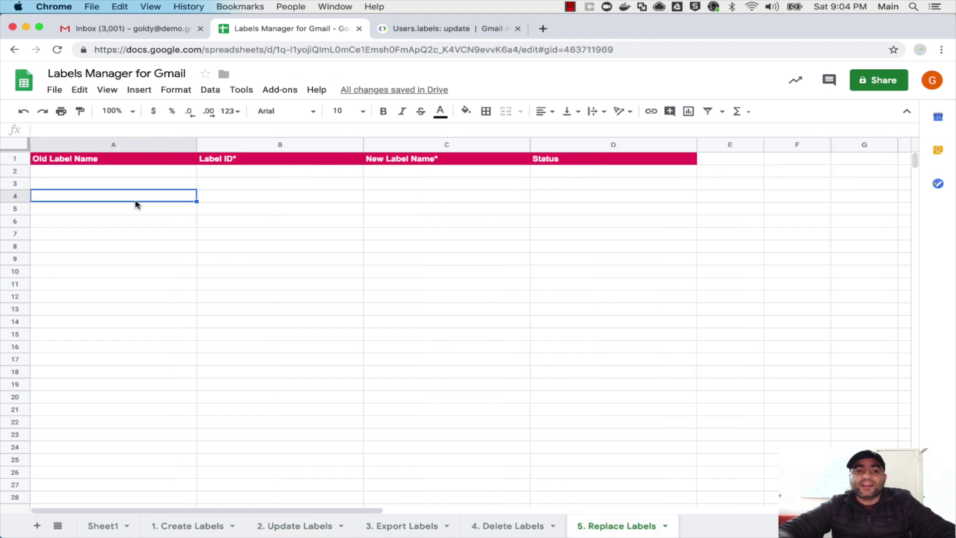
drag(218, 174, 209, 213)
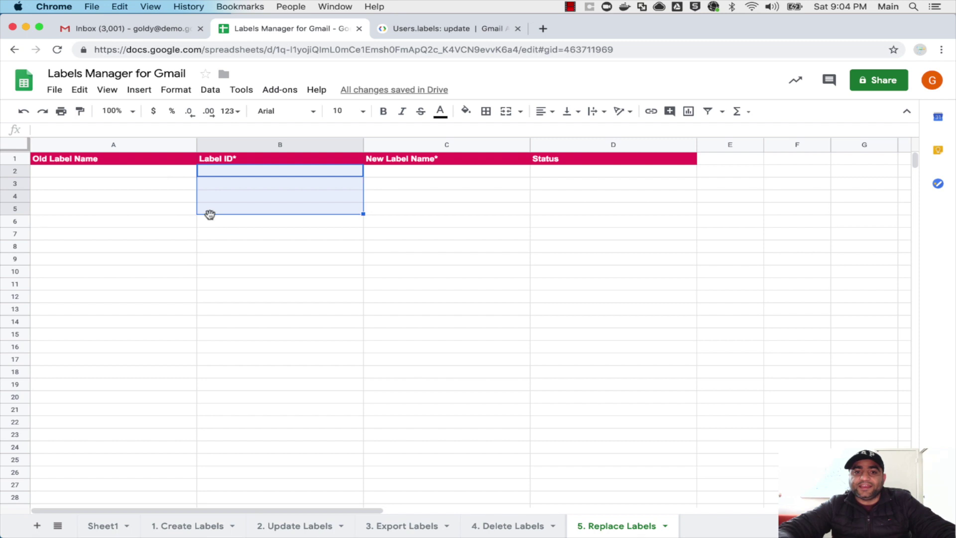
drag(397, 176, 389, 202)
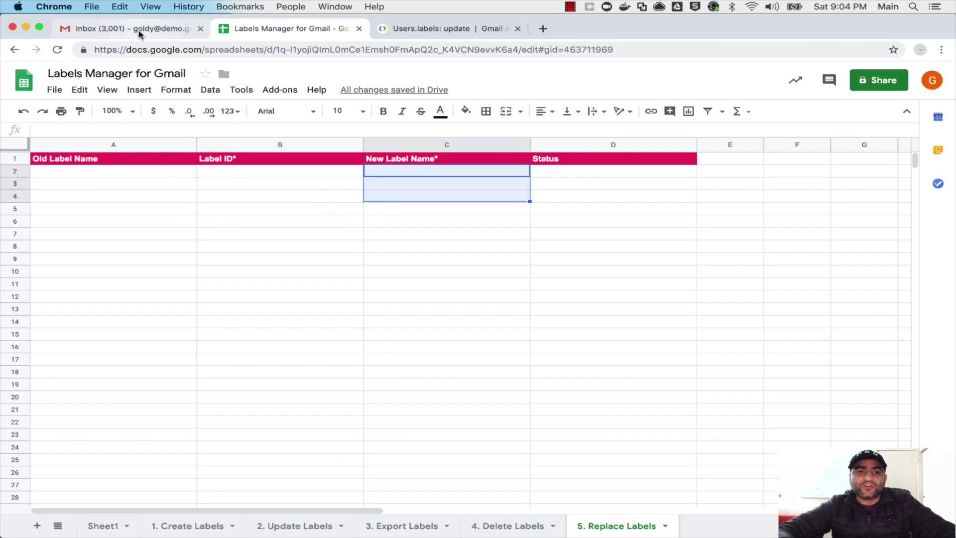
click(398, 527)
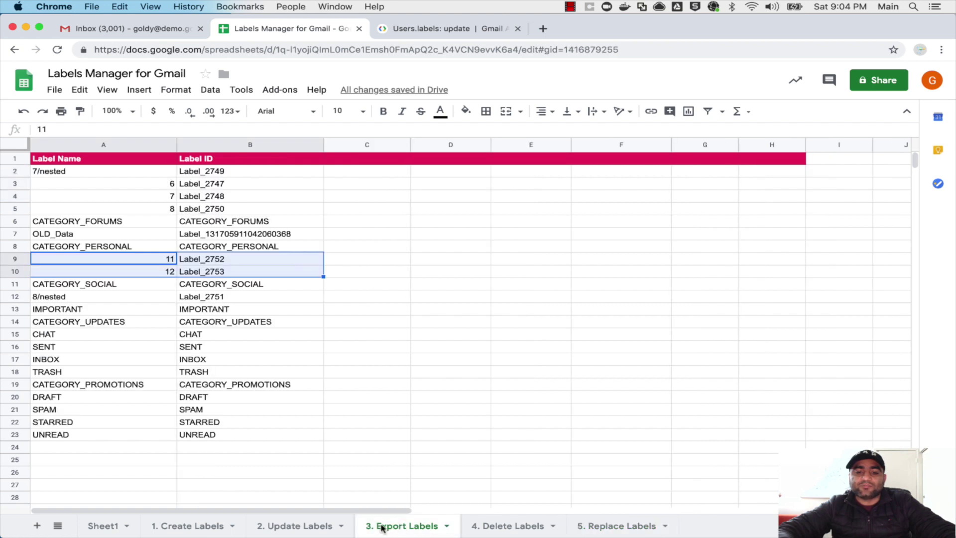
In Gmail, check the empty 7/nested label, then return to the inbox
click(154, 30)
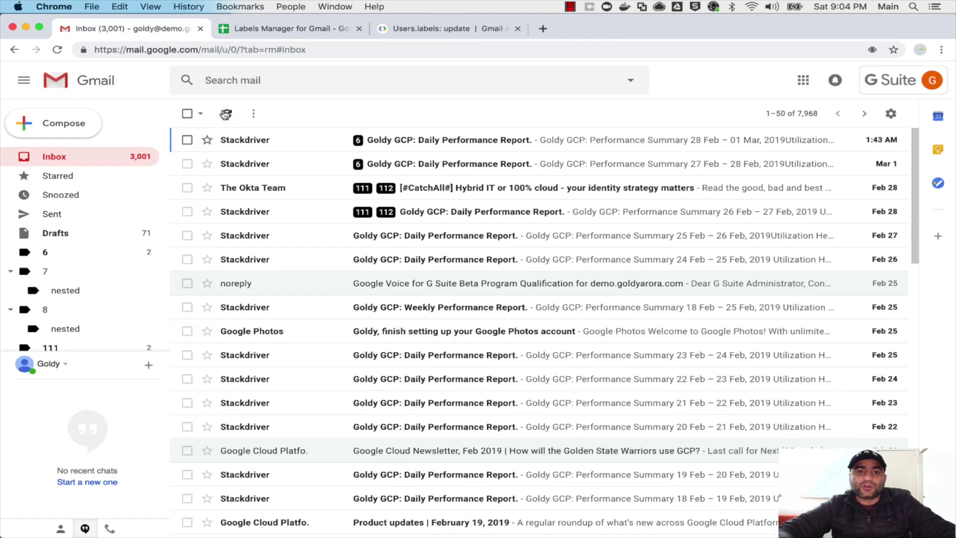
scroll(63, 252, down, 2)
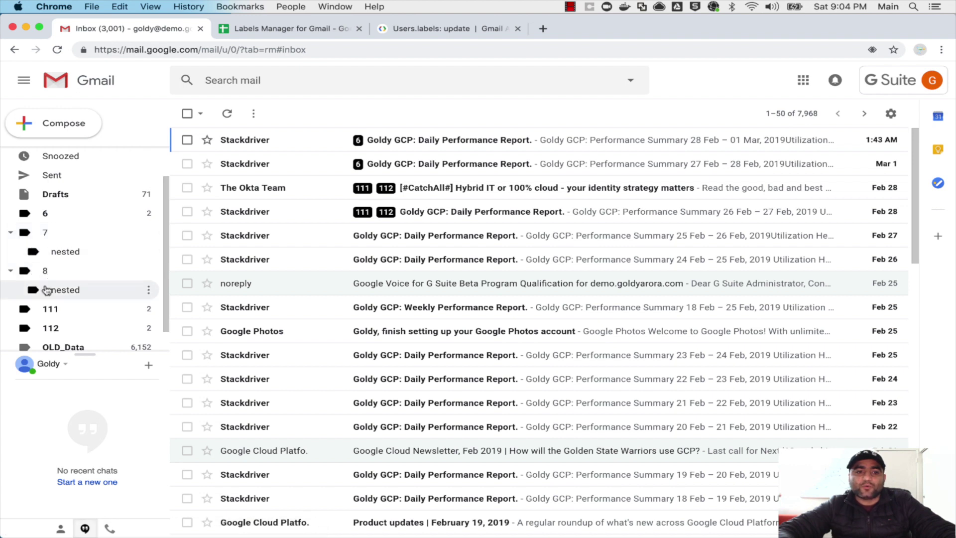
click(63, 256)
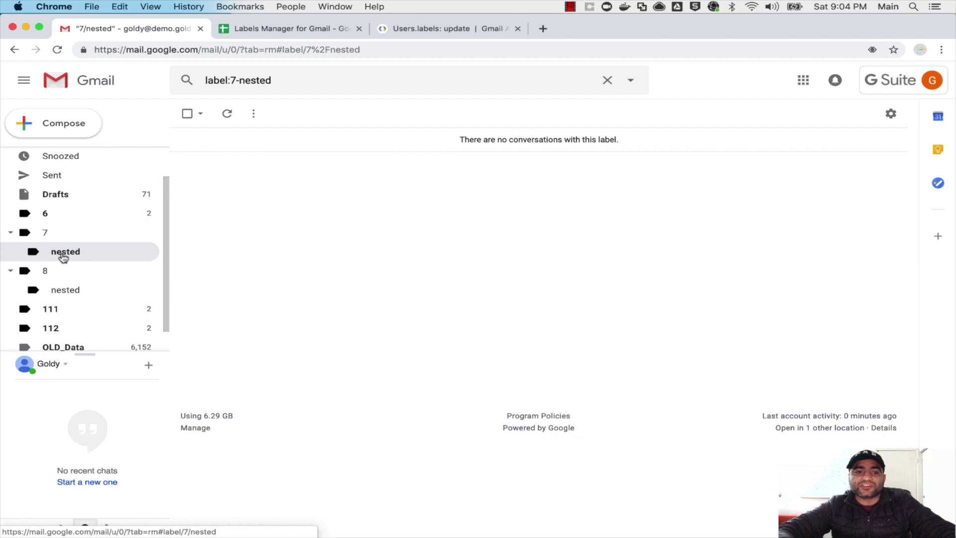
scroll(55, 183, up, 2)
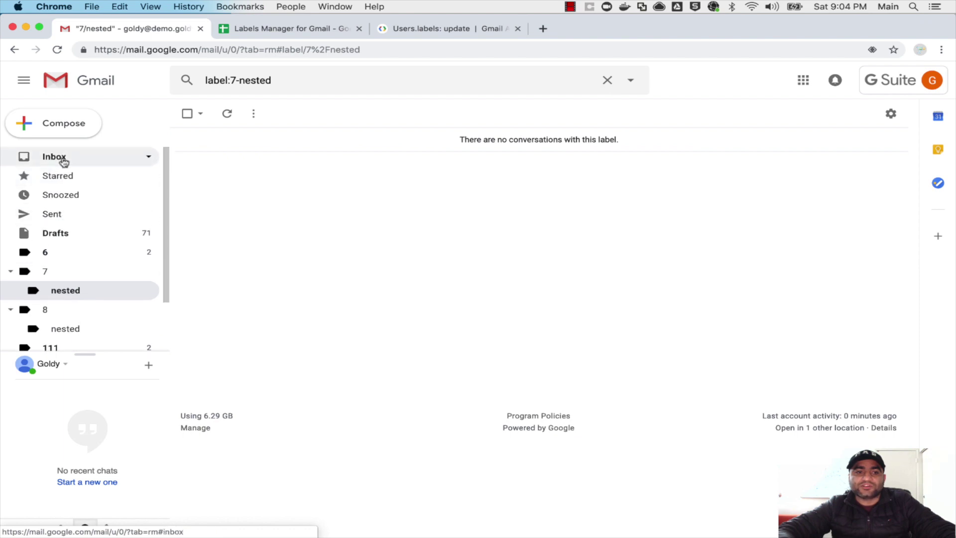
click(61, 157)
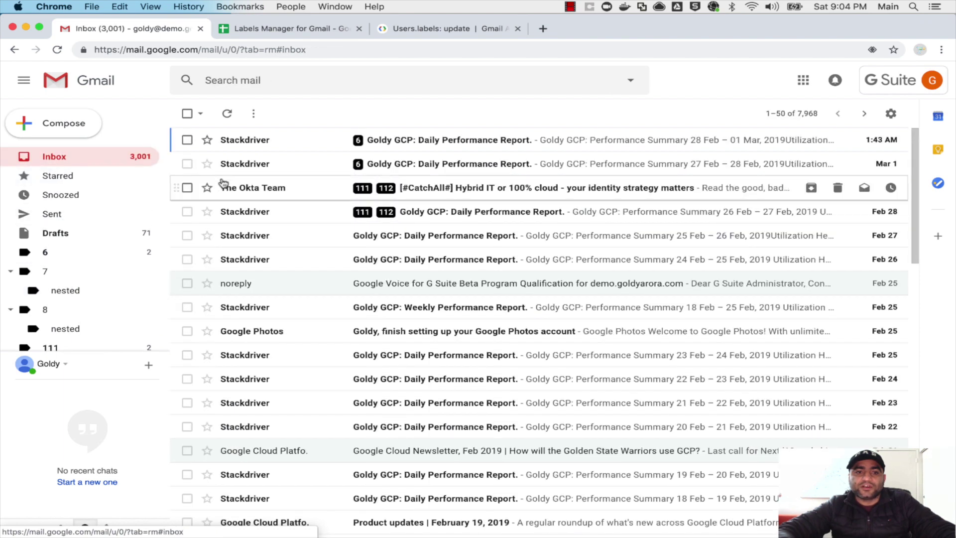
Label the G Suite Beta Program and Weekly Performance Report conversations 7/nested
click(187, 283)
click(187, 307)
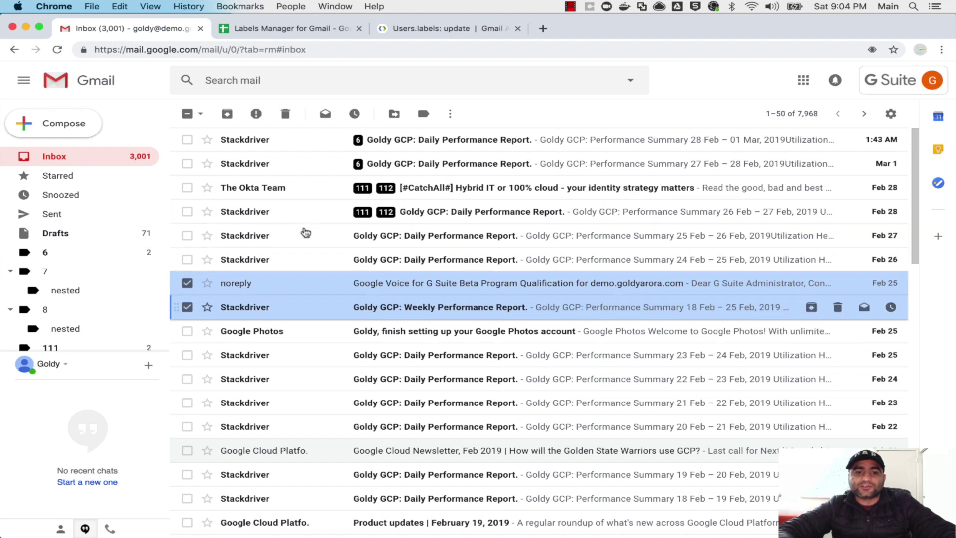
click(424, 114)
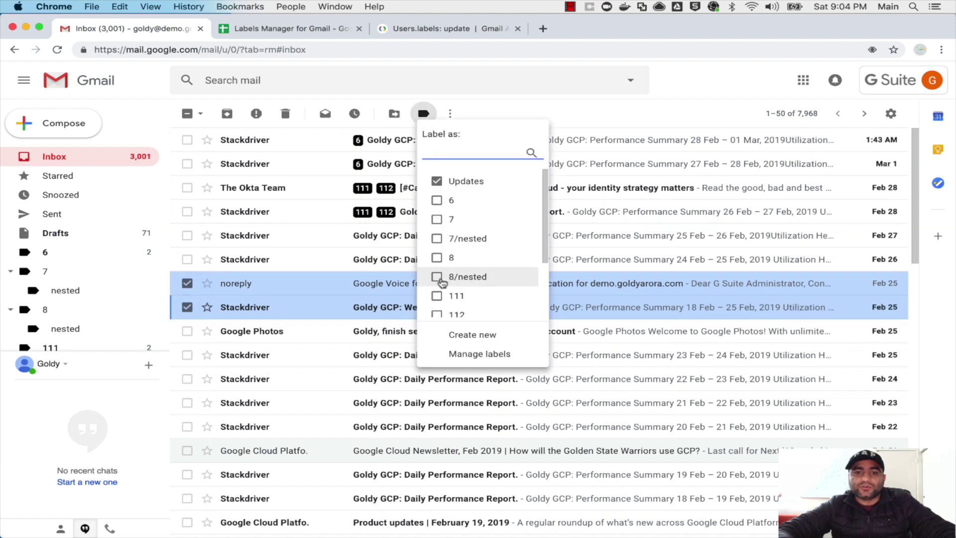
click(437, 238)
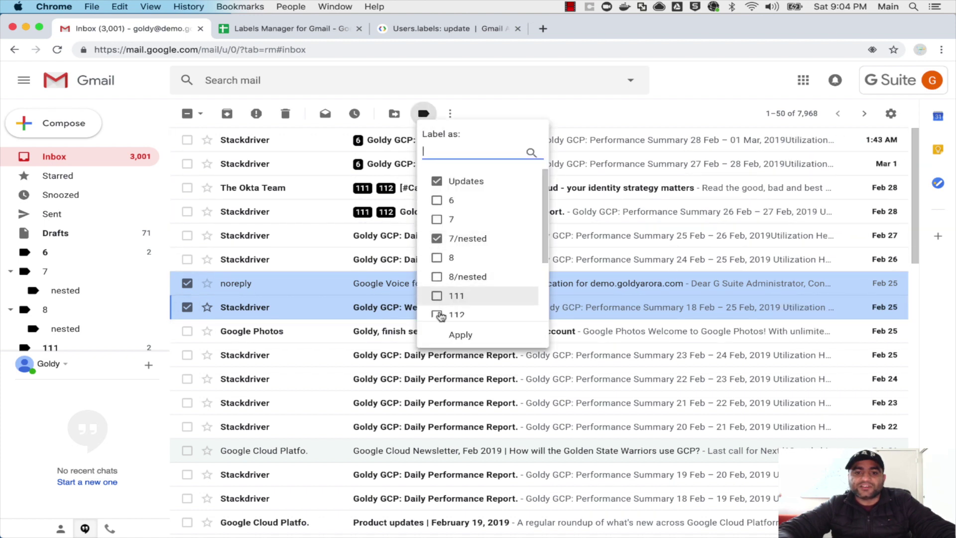
click(456, 334)
click(187, 283)
click(187, 307)
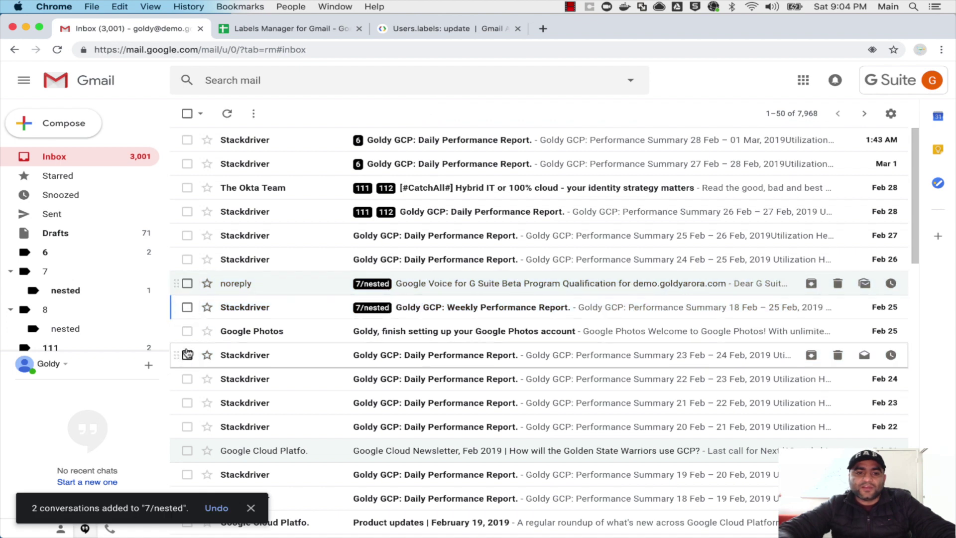
Move the Feb 25 and Feb 24 Stackdriver daily reports into 8/nested
click(187, 354)
click(187, 378)
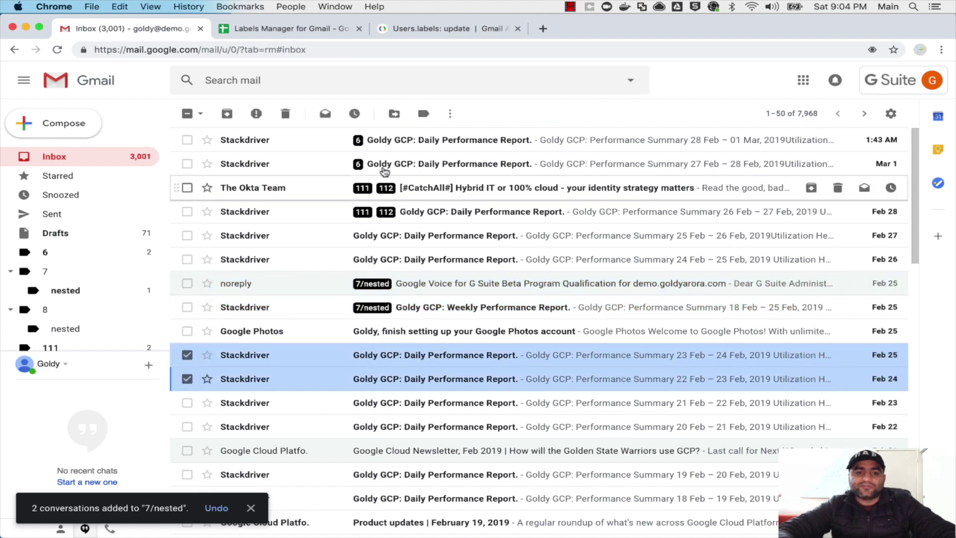
click(394, 114)
scroll(443, 294, down, 4)
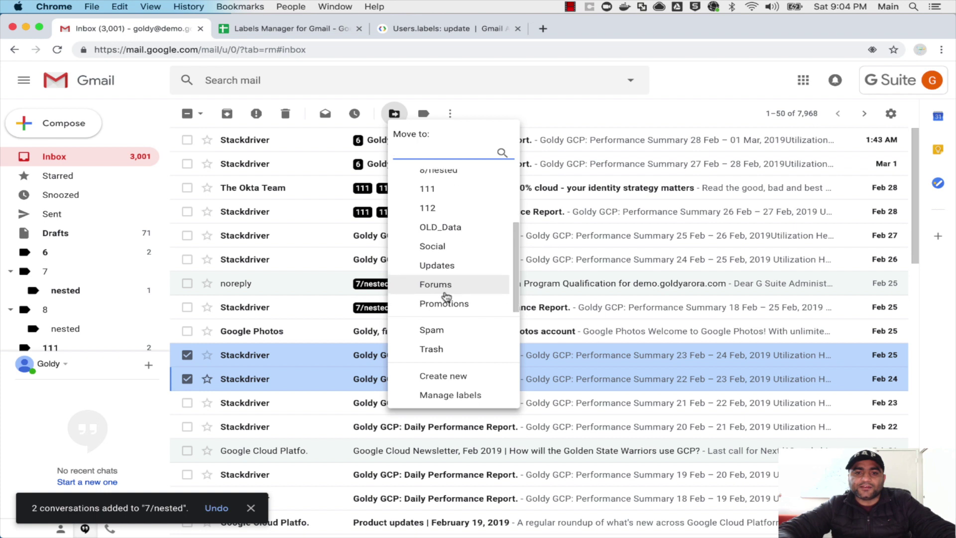
scroll(445, 297, up, 4)
click(438, 256)
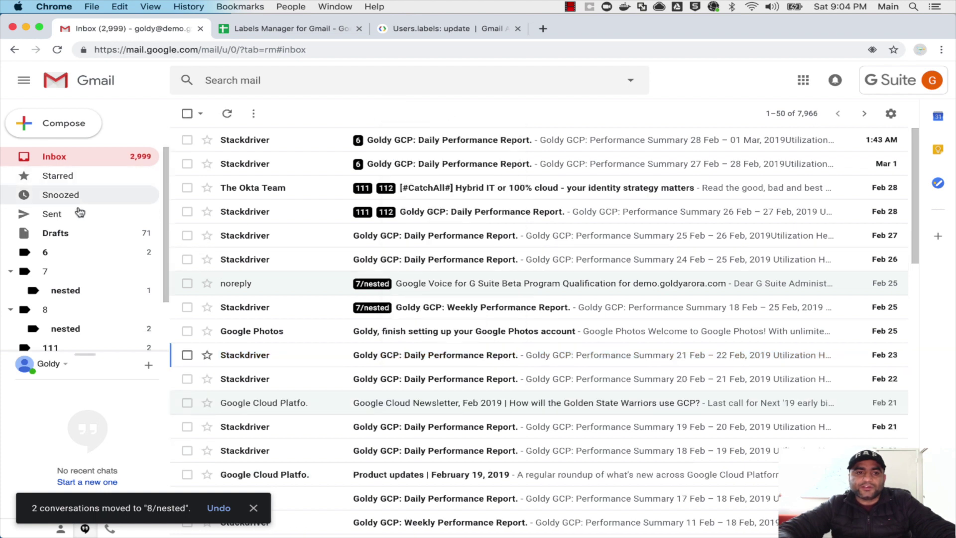
Verify 7/nested and 8/nested each list two conversations, then return to the spreadsheet
click(61, 293)
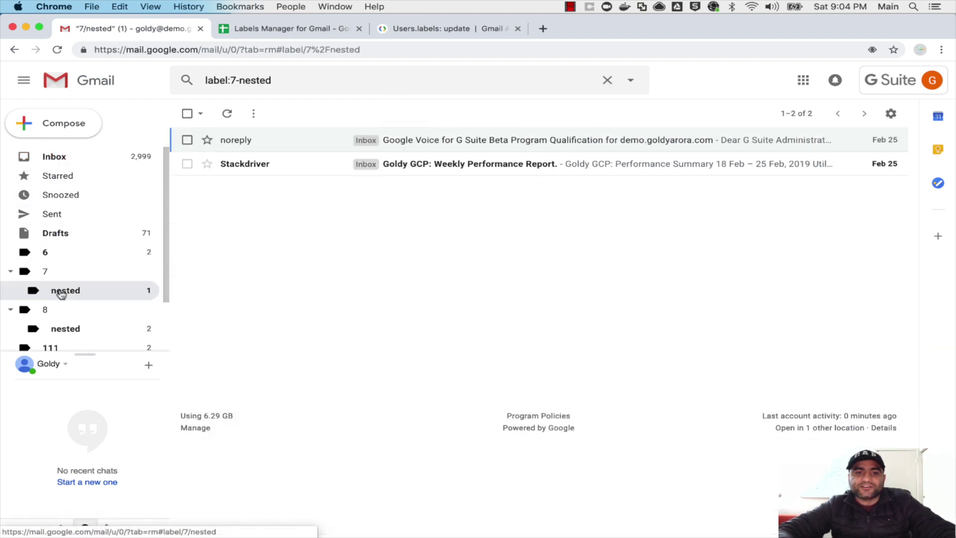
scroll(62, 300, down, 1)
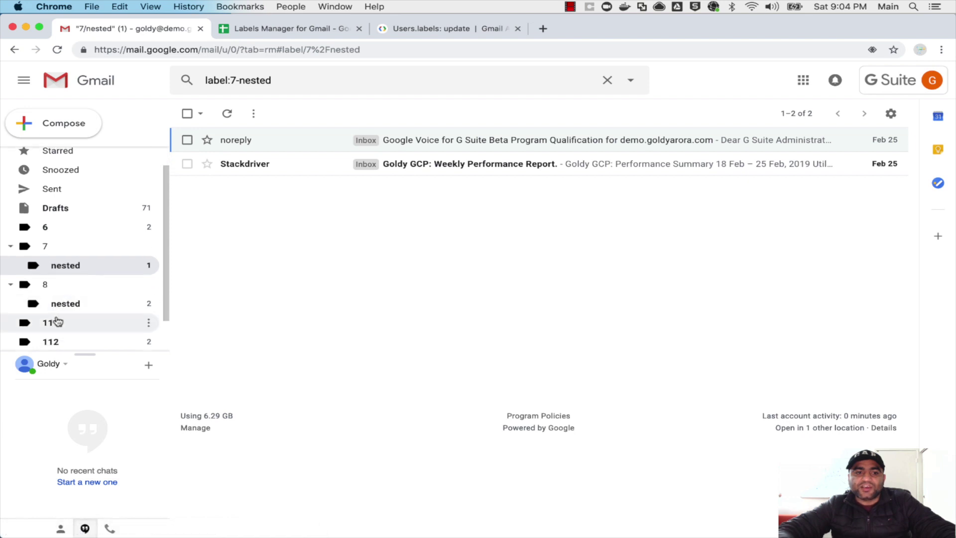
click(69, 308)
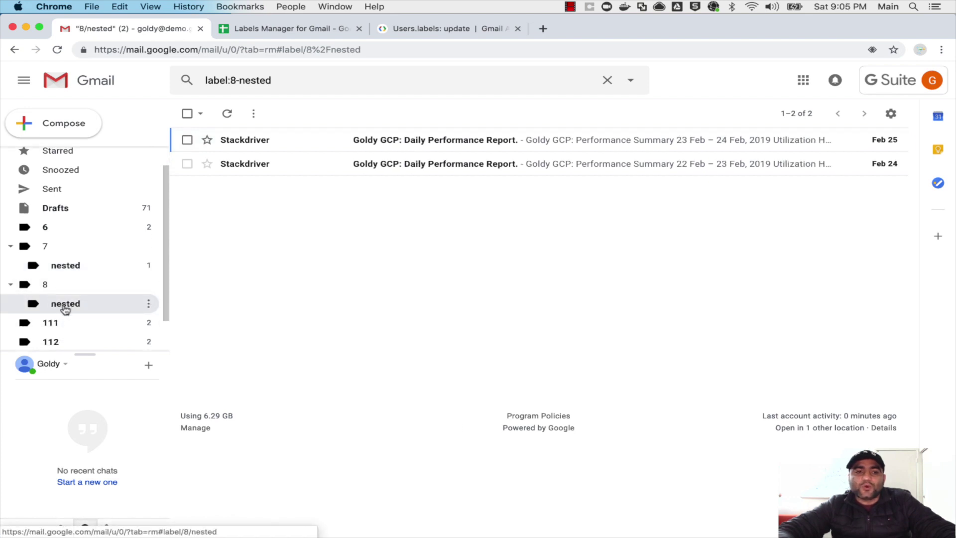
drag(65, 310, 64, 264)
scroll(54, 265, down, 1)
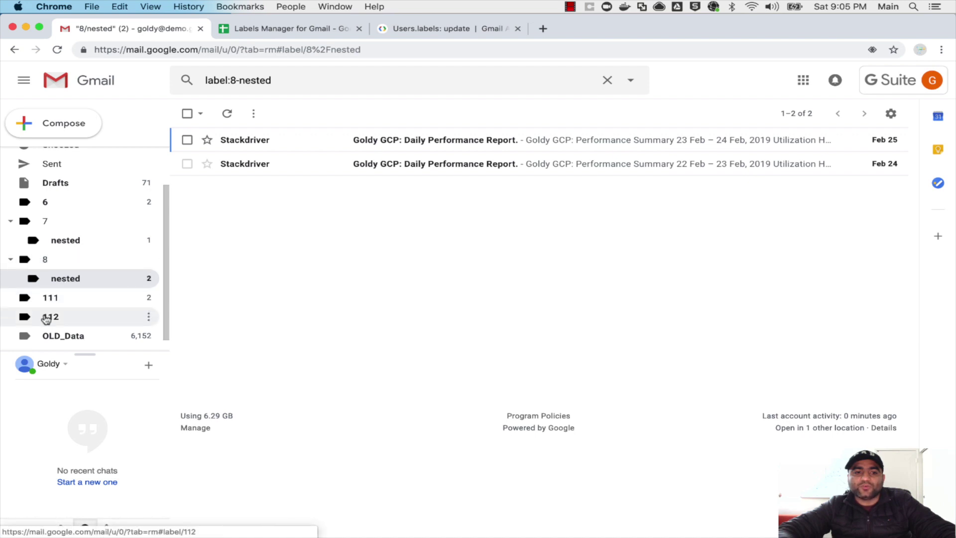
key(ctrl+Tab)
Copy 7/nested and Label_2749 from the Export Labels sheet into row 2 of Replace Labels
click(386, 527)
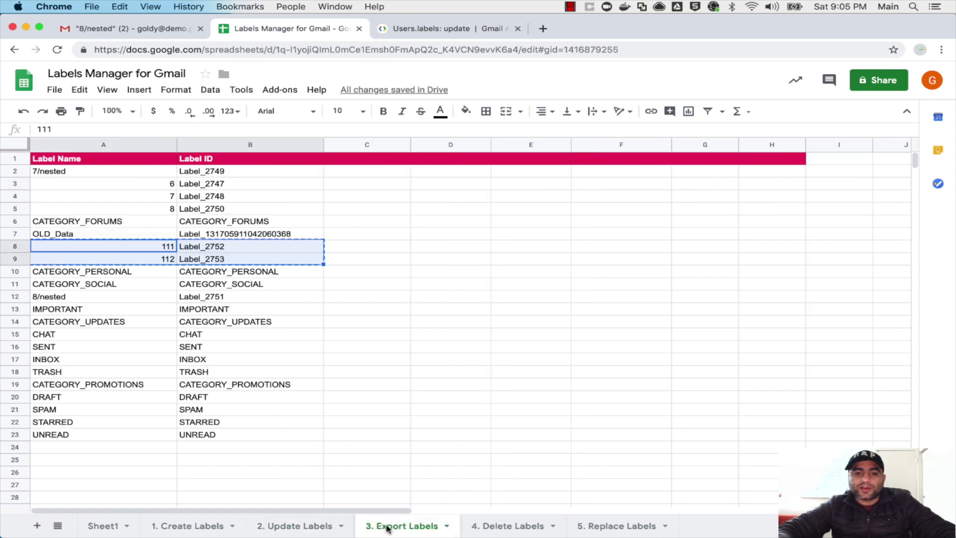
click(266, 397)
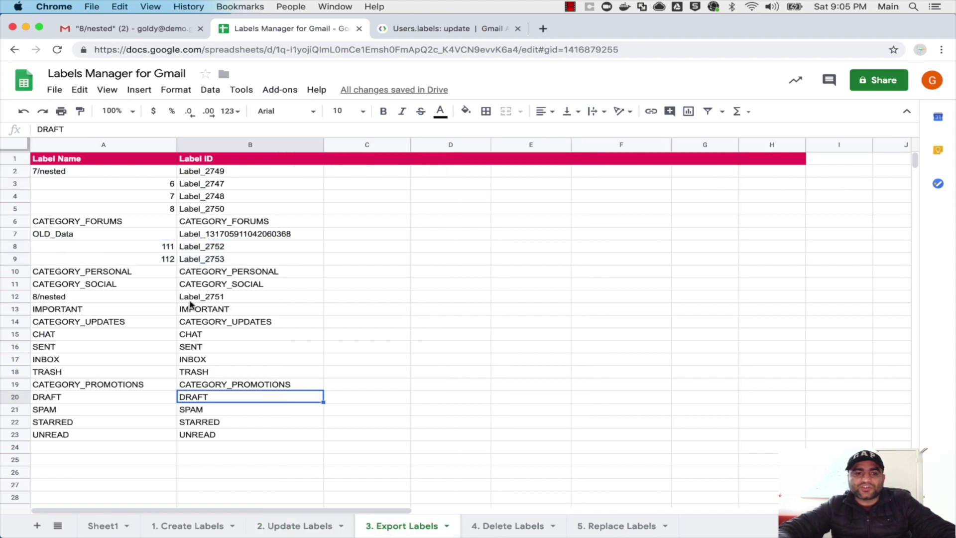
click(139, 182)
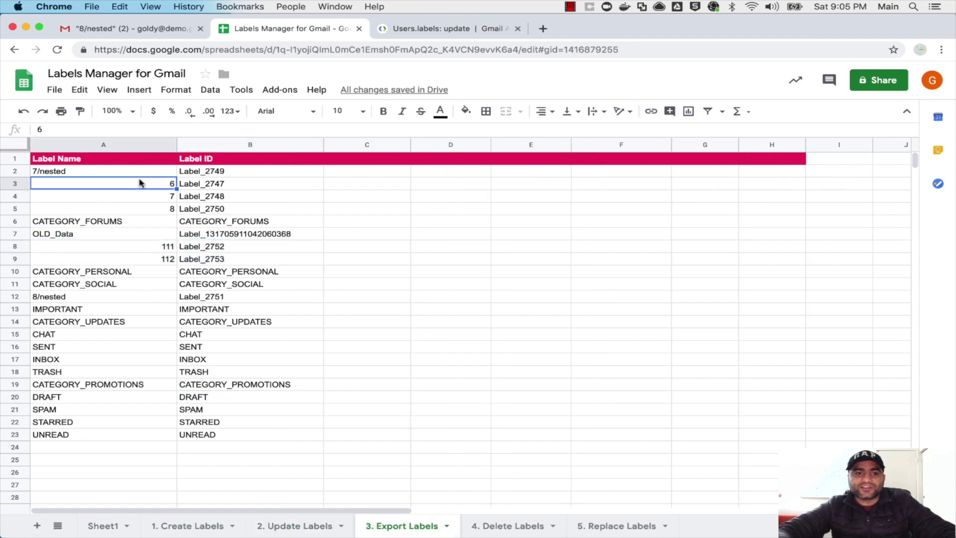
key(Up)
key(Right)
click(103, 171)
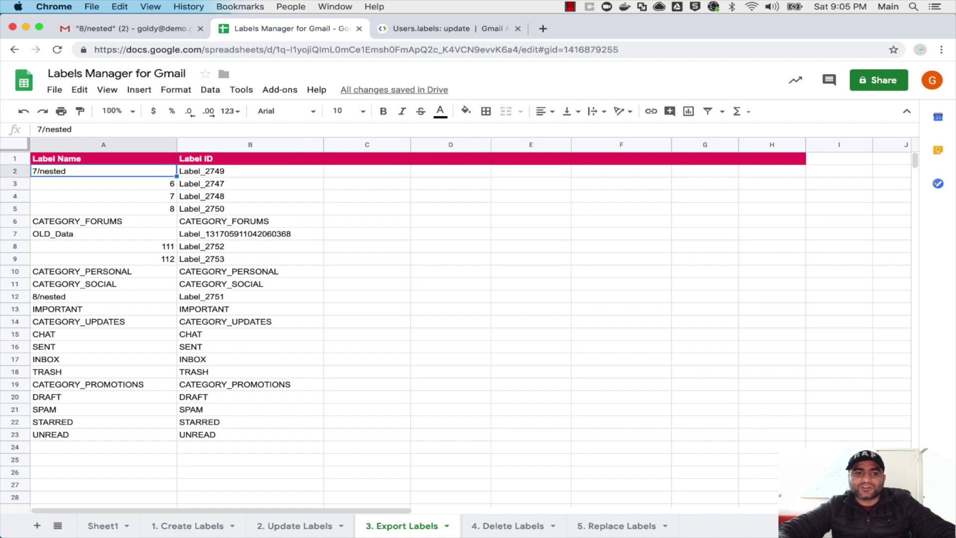
key(shift+Right)
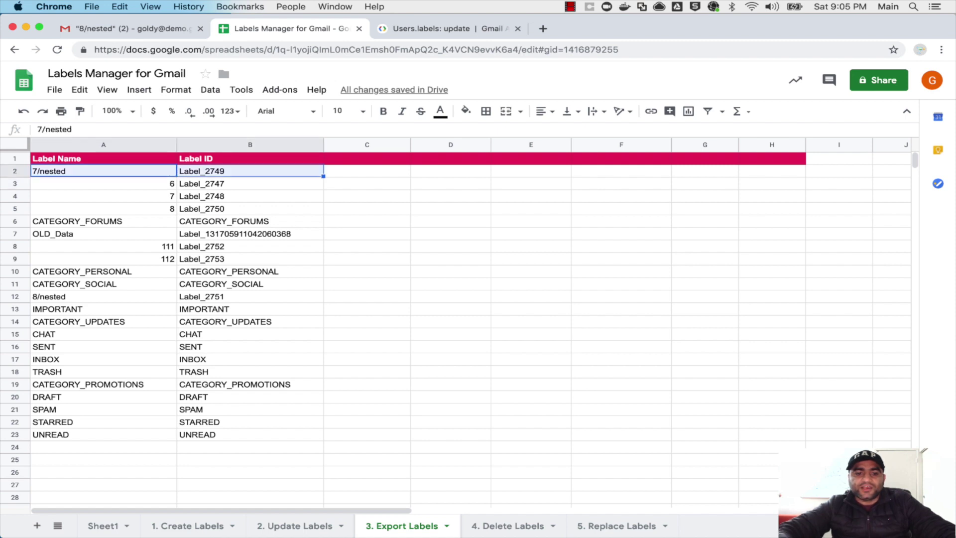
key(super+c)
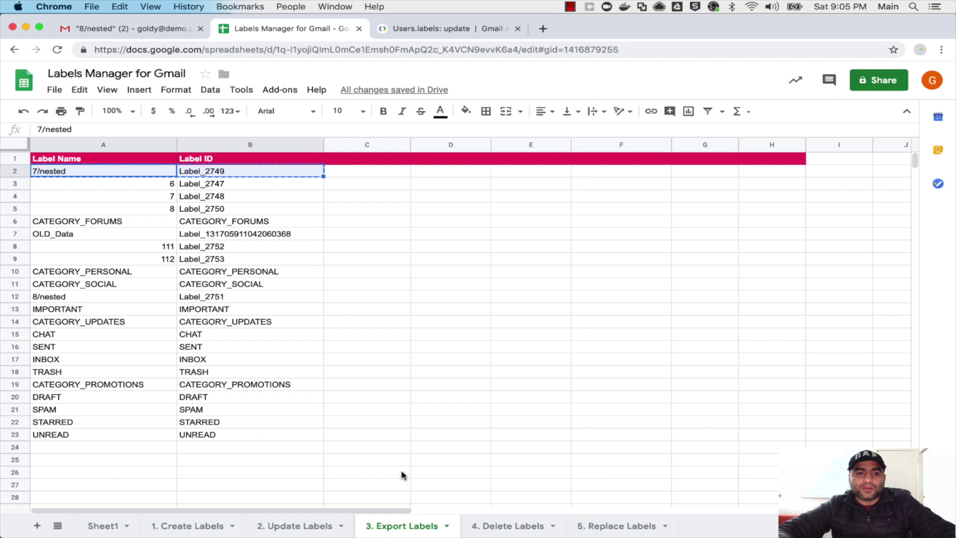
click(607, 527)
click(159, 177)
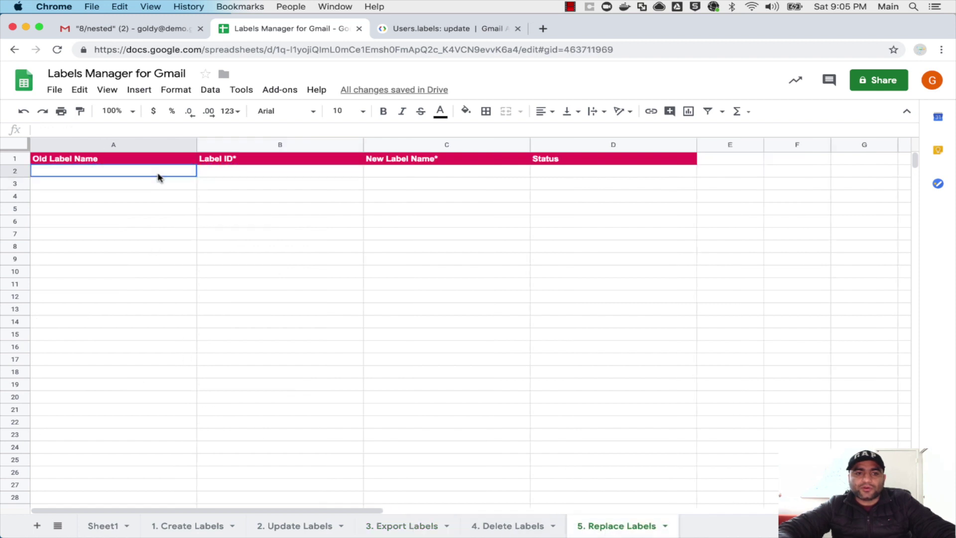
key(super+v)
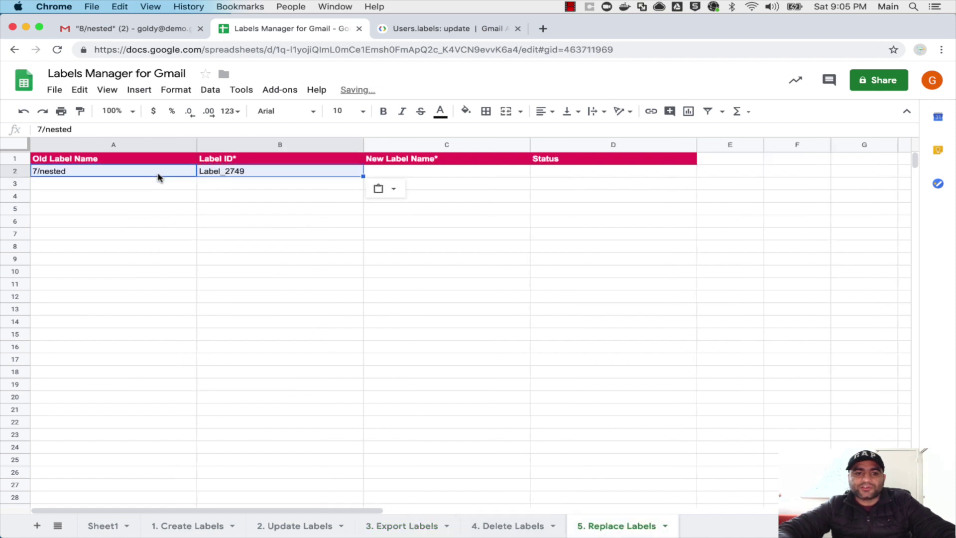
Paste 8/nested and Label_2751 into row 3 of Replace Labels and review both old labels
click(393, 526)
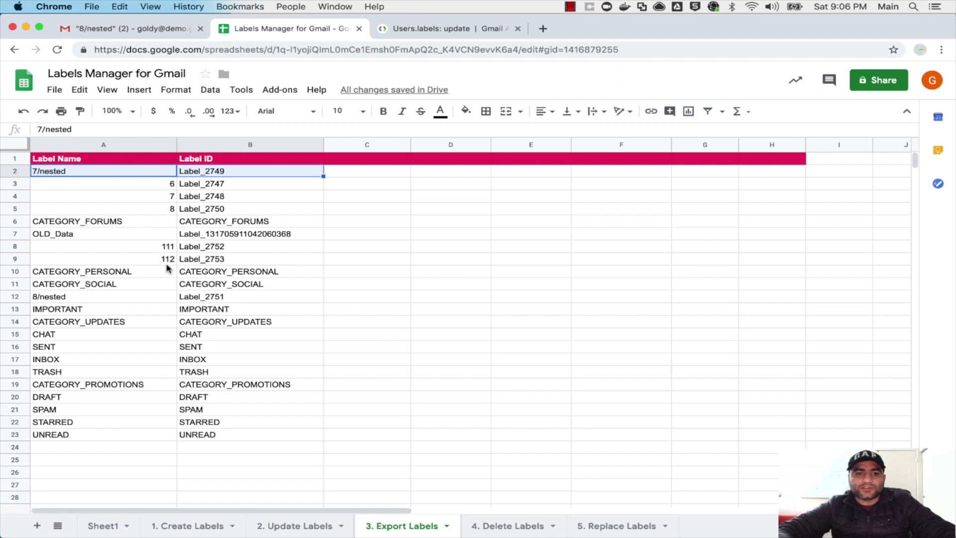
click(164, 209)
key(Down)
key(Down)
key(Down)
key(Down)
key(Down)
key(Down)
key(Down)
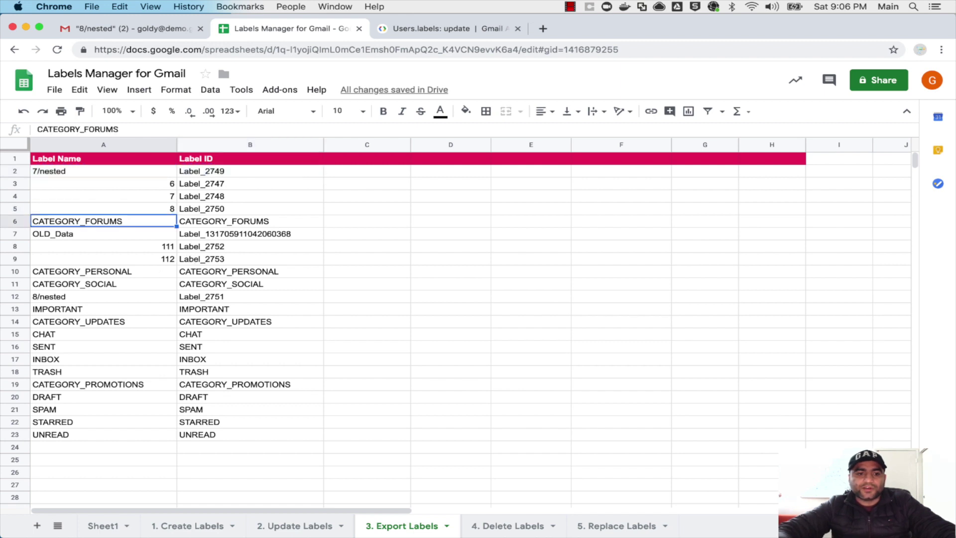
key(shift+Right)
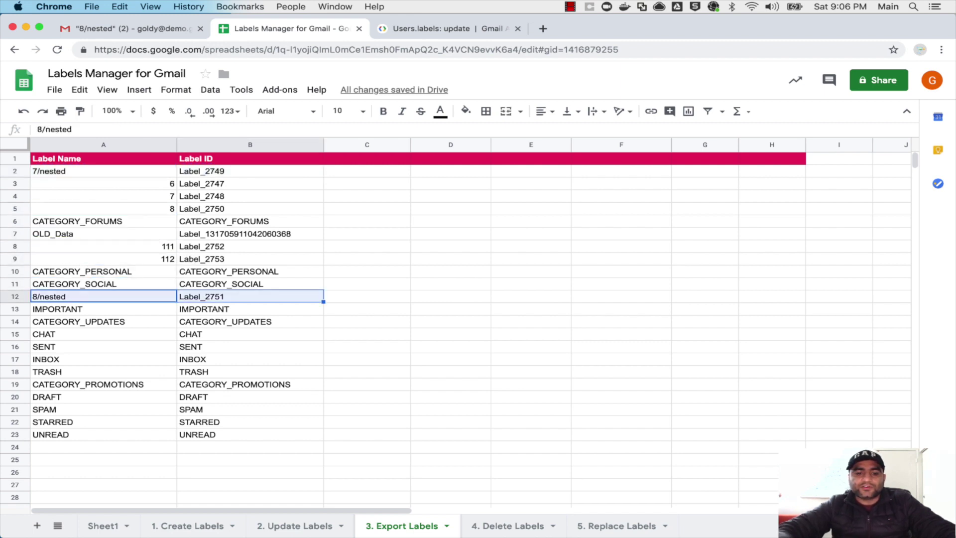
click(617, 529)
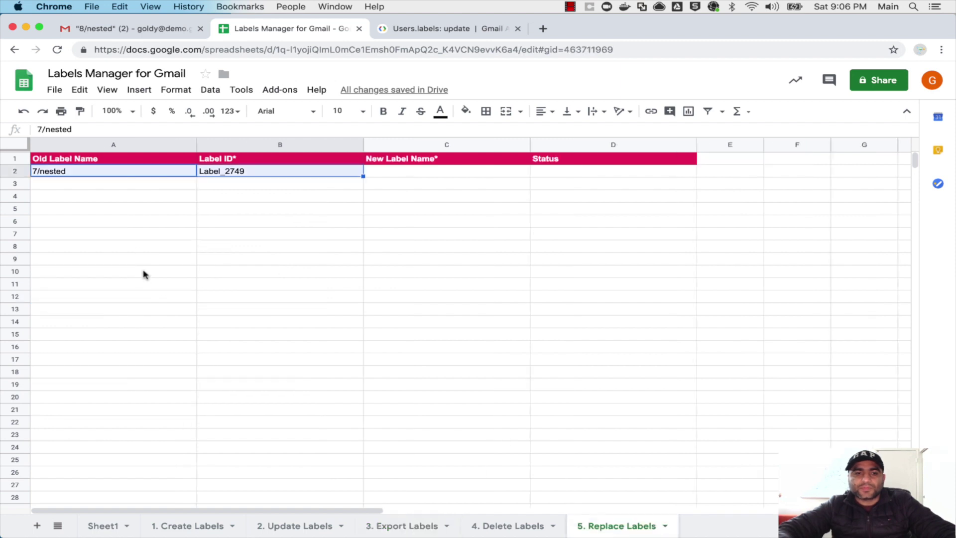
click(151, 190)
key(super+v)
click(159, 226)
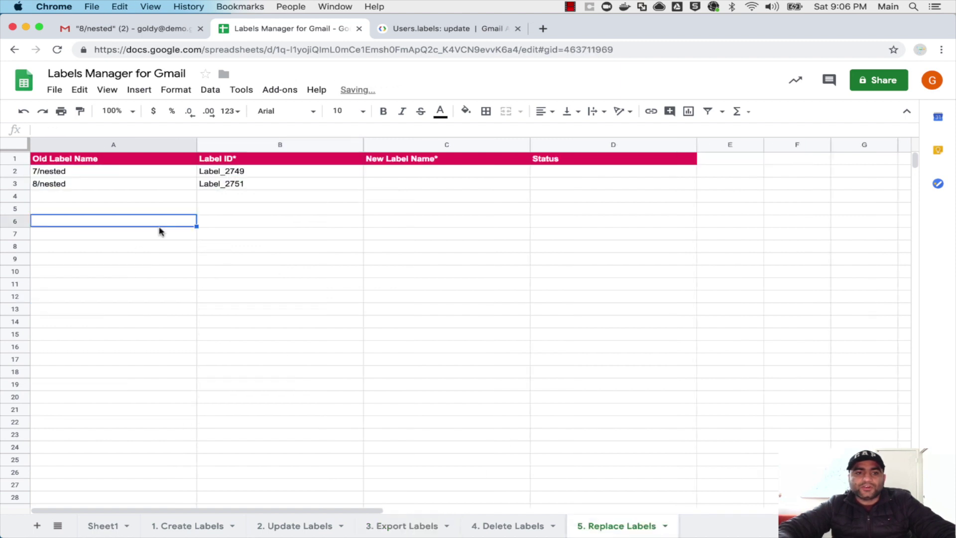
click(95, 172)
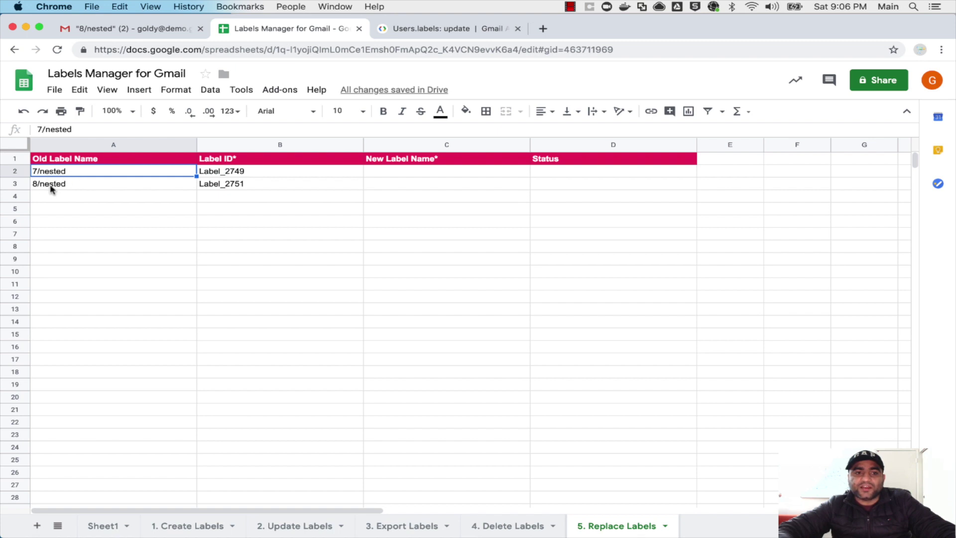
click(51, 188)
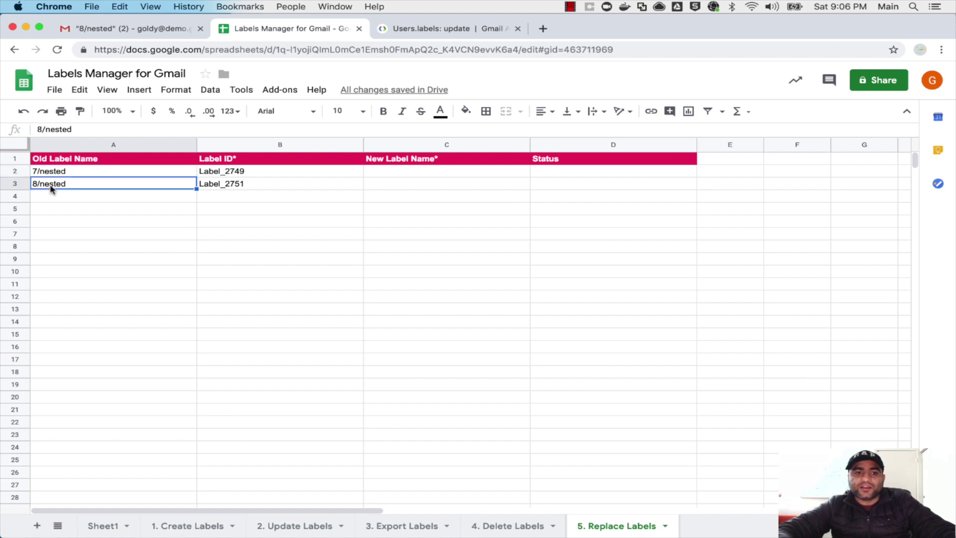
click(361, 174)
Enter 111/nested in C2 as the new name for 7/nested
click(375, 174)
text(11)
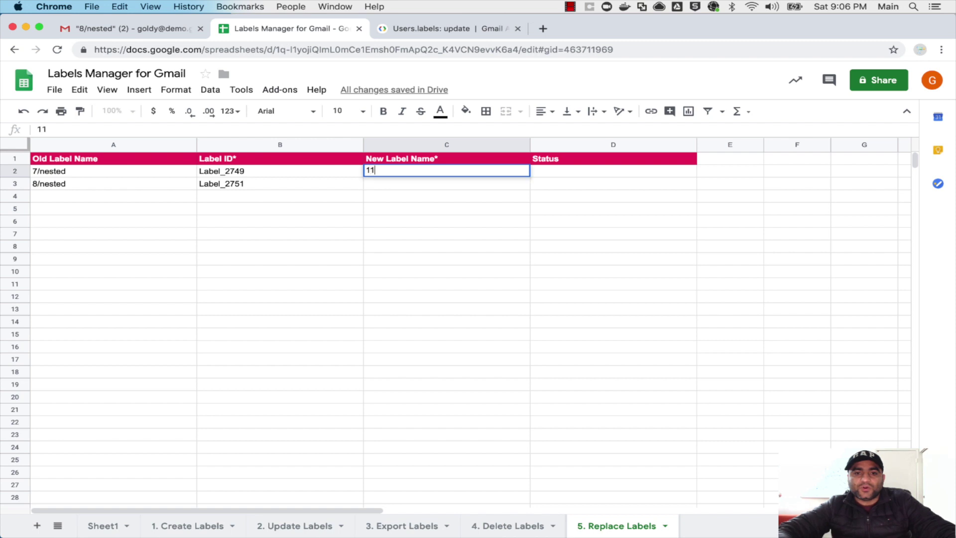
text(1/)
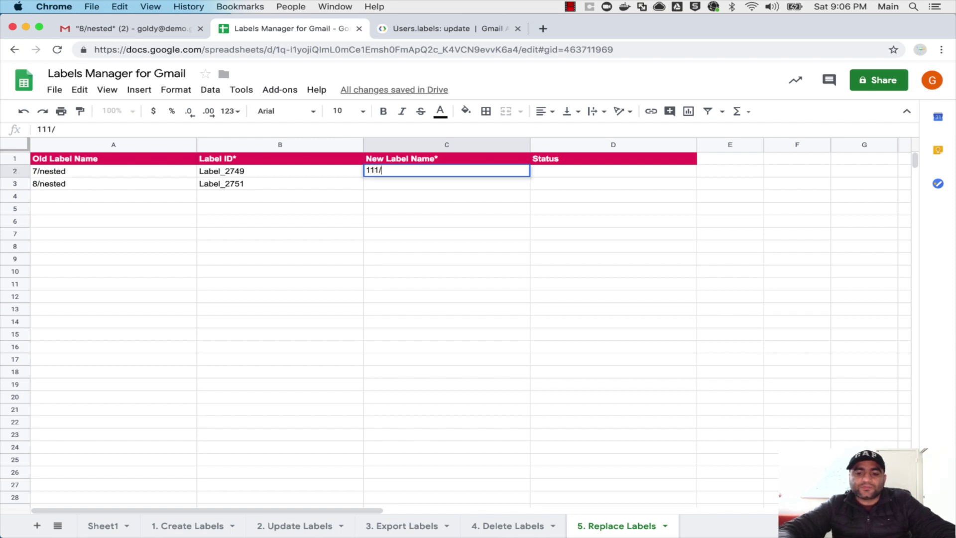
text(nested)
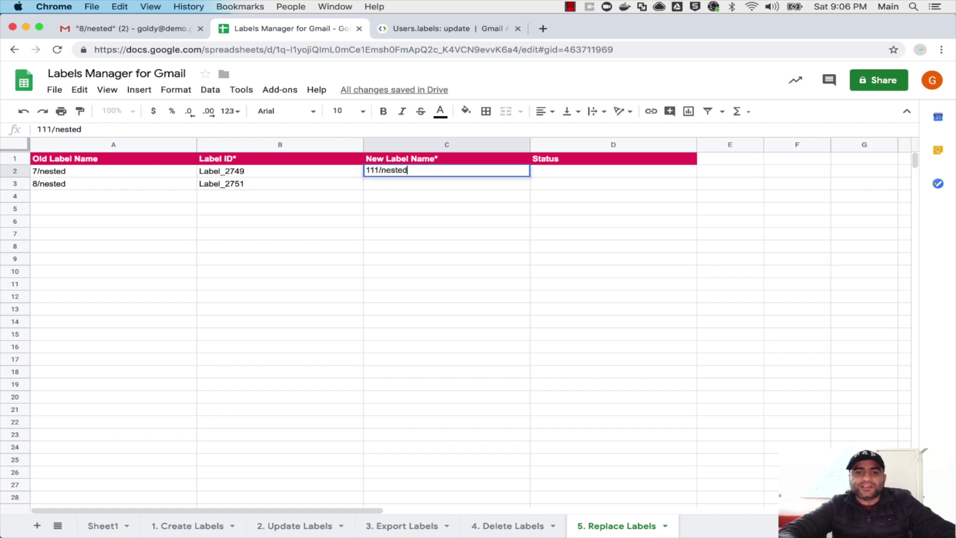
key(Tab)
click(429, 174)
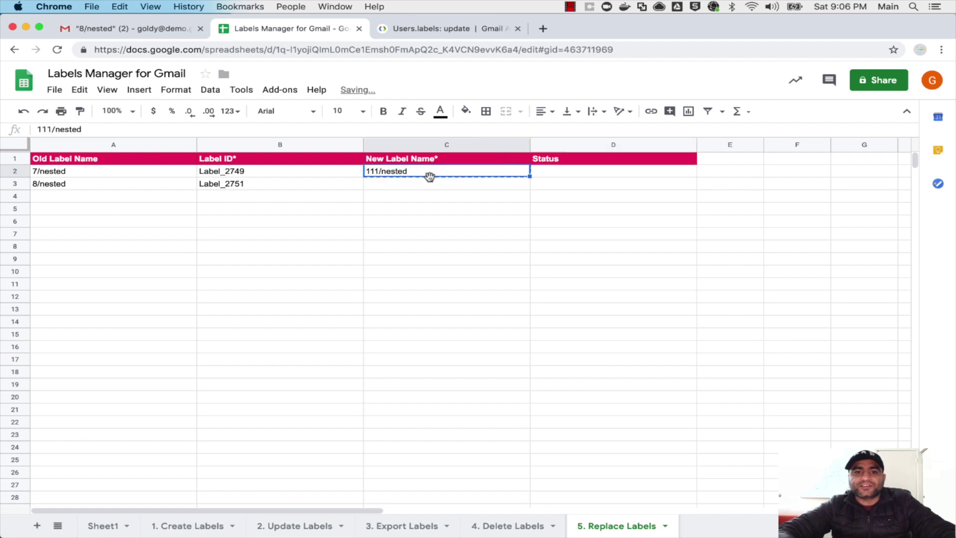
double_click(393, 174)
double_click(382, 172)
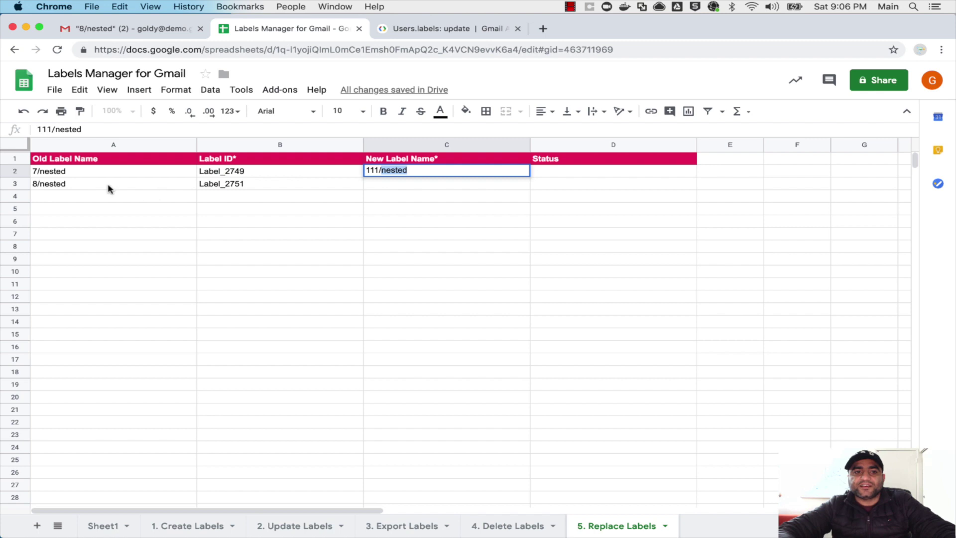
Compare with the old name 7/nested, then enter 112/nested in C3 for 8/nested
click(89, 174)
double_click(90, 175)
double_click(43, 172)
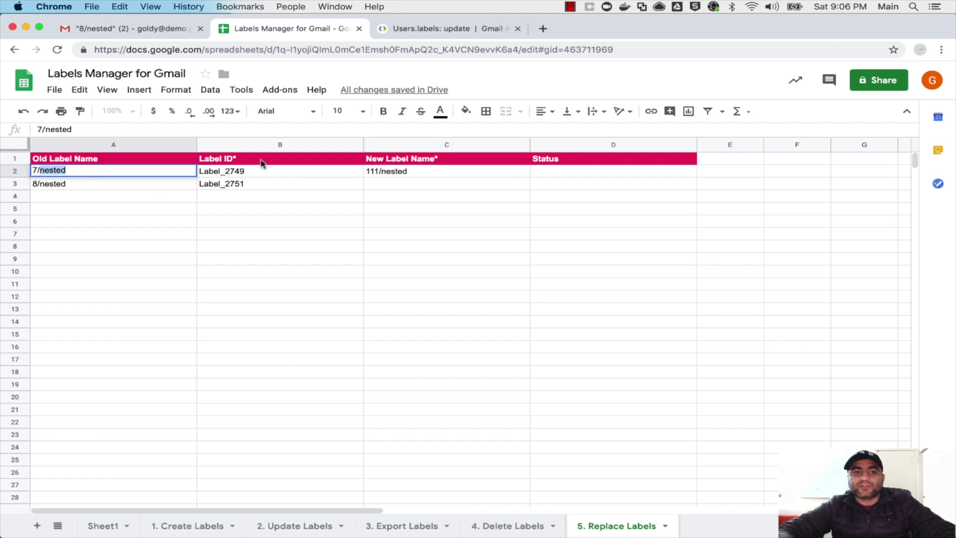
click(428, 175)
click(155, 187)
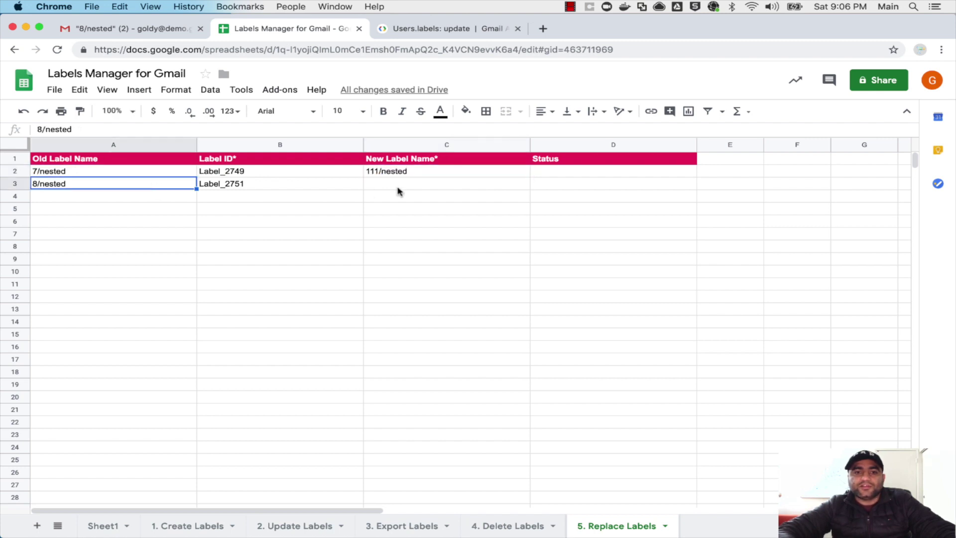
click(400, 189)
text(112/)
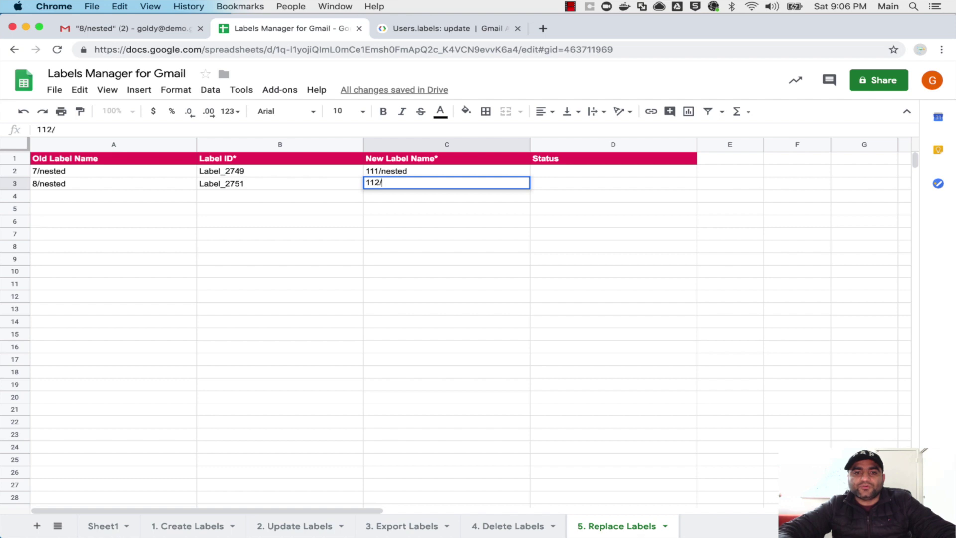
text(nested)
key(Tab)
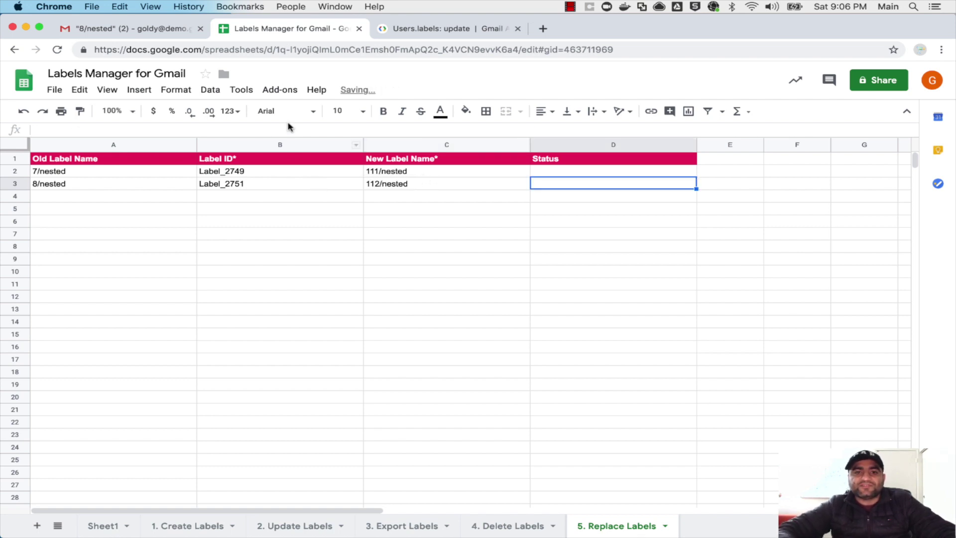
Run the Labels Manager add-on's 5. Replace Labels so both rows read 'Label Updated Successfully'
click(280, 90)
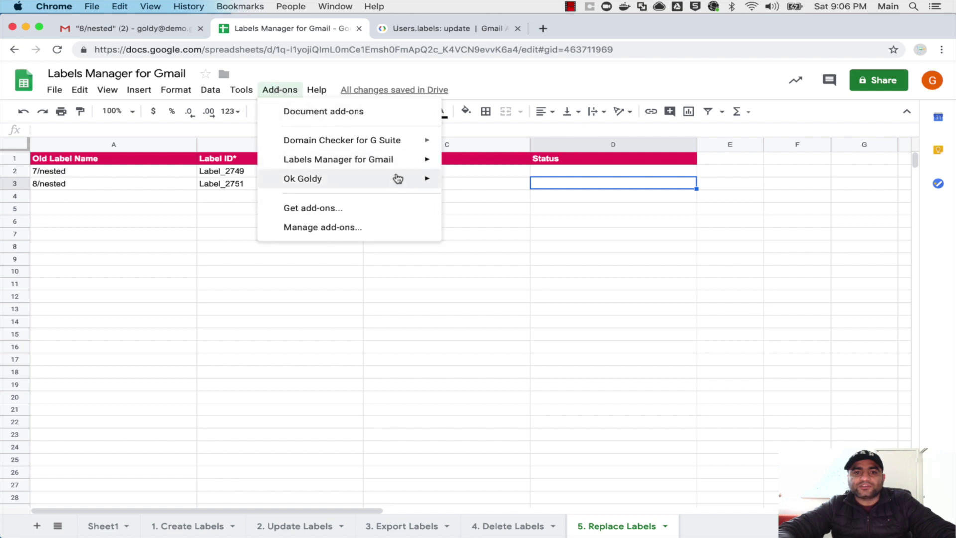
mouse_move(391, 158)
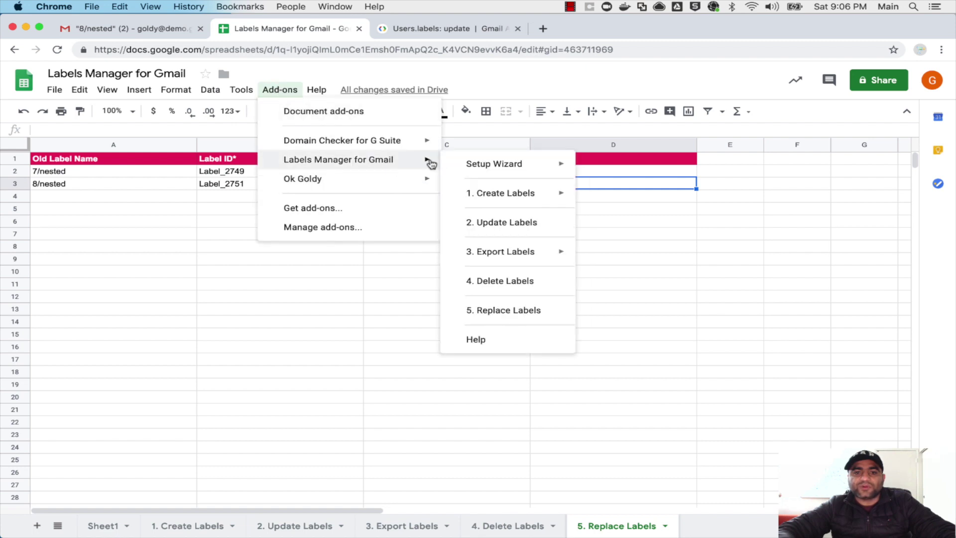
click(492, 314)
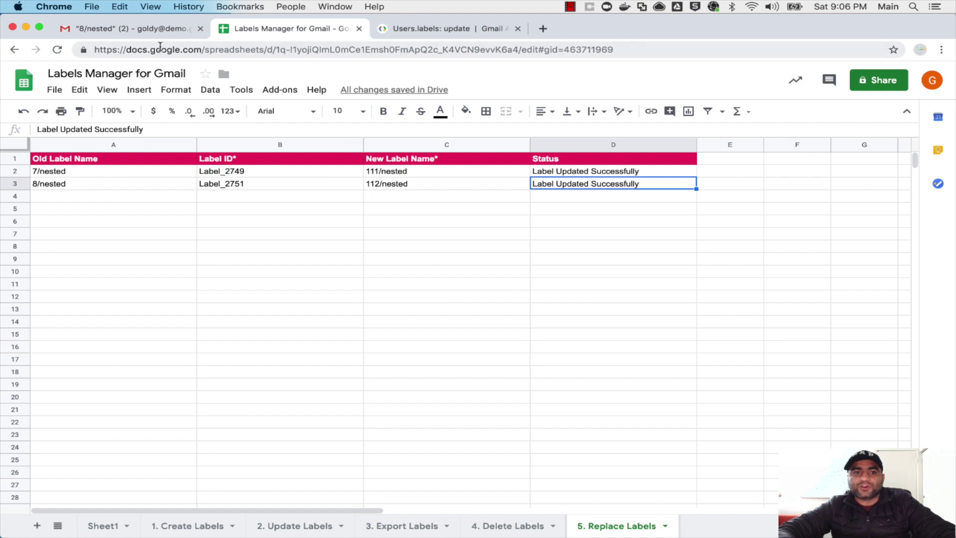
click(156, 30)
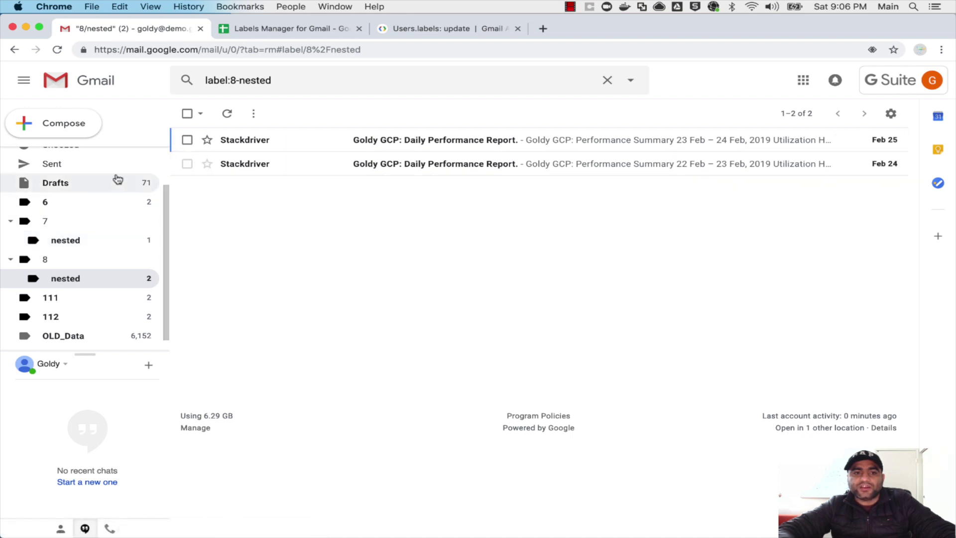
Reload Gmail and view the 111/nested and 112/nested labels, each holding two conversations
click(60, 50)
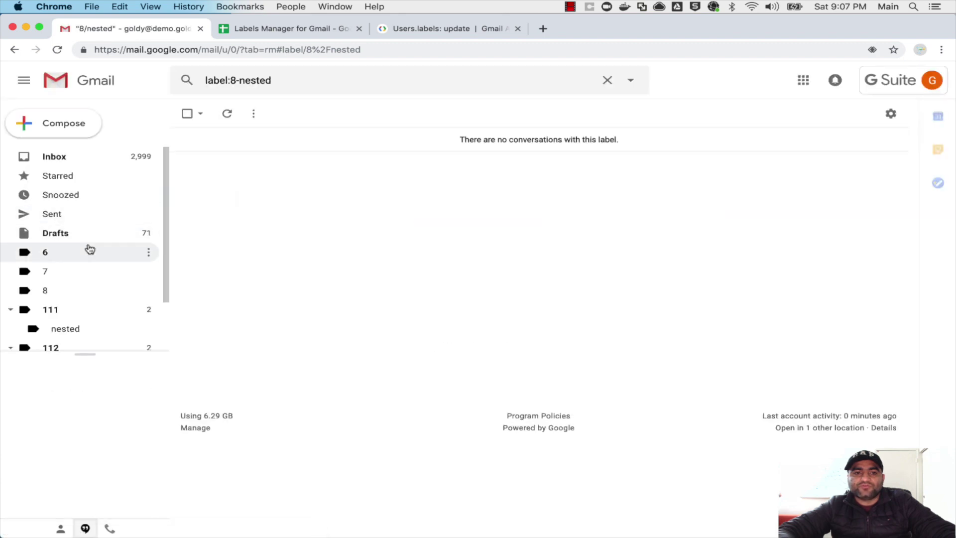
scroll(89, 249, down, 2)
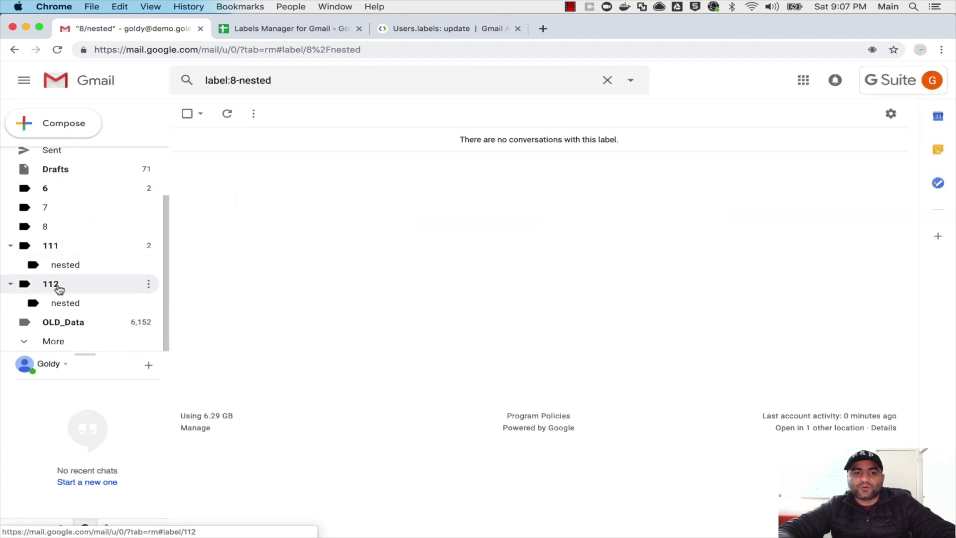
click(64, 266)
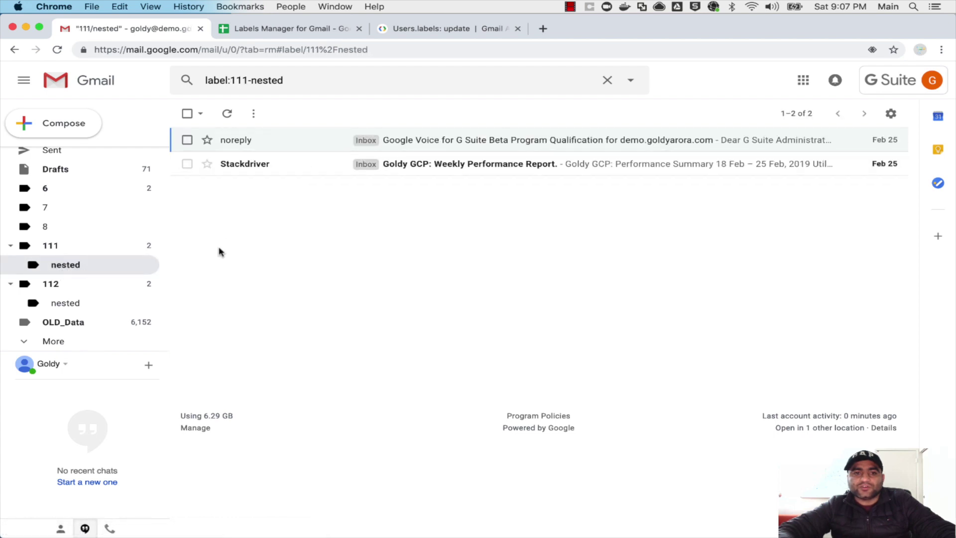
click(80, 303)
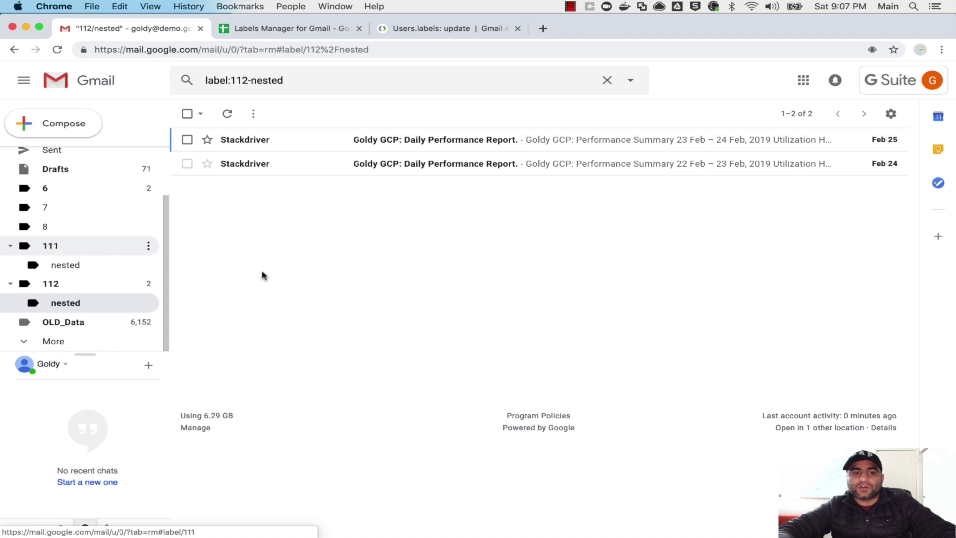
Back in Sheets, check the 111/nested row for Label_2749, then show the 2. Update Labels sheet
click(295, 32)
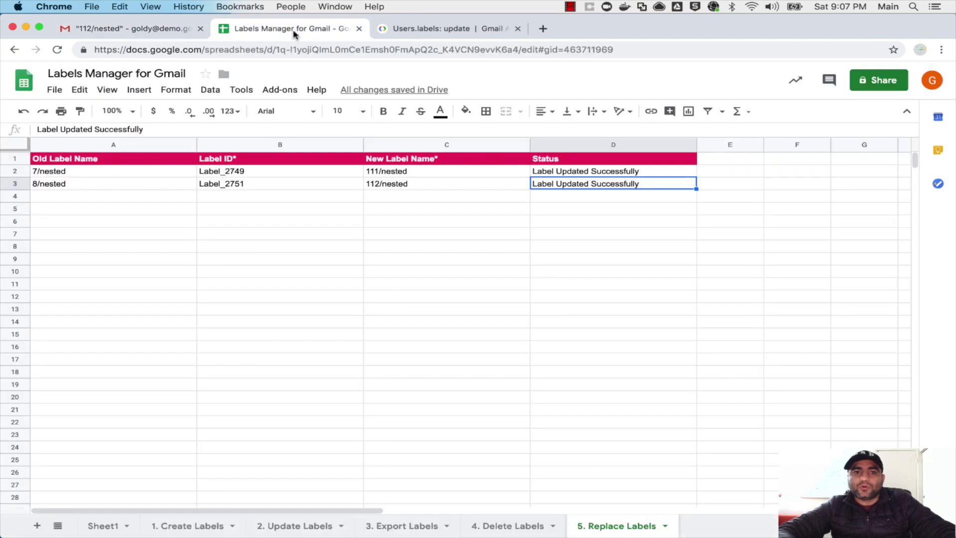
click(383, 173)
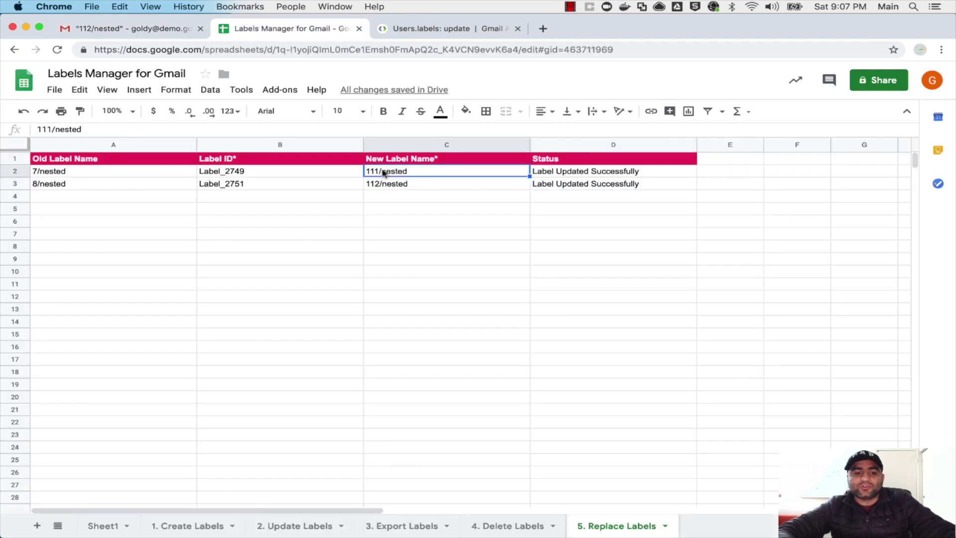
key(Left)
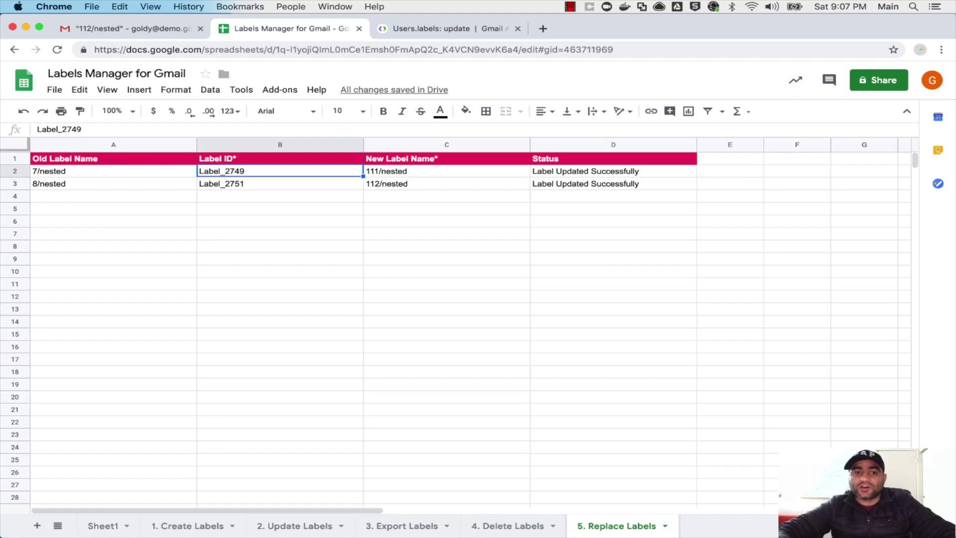
click(306, 529)
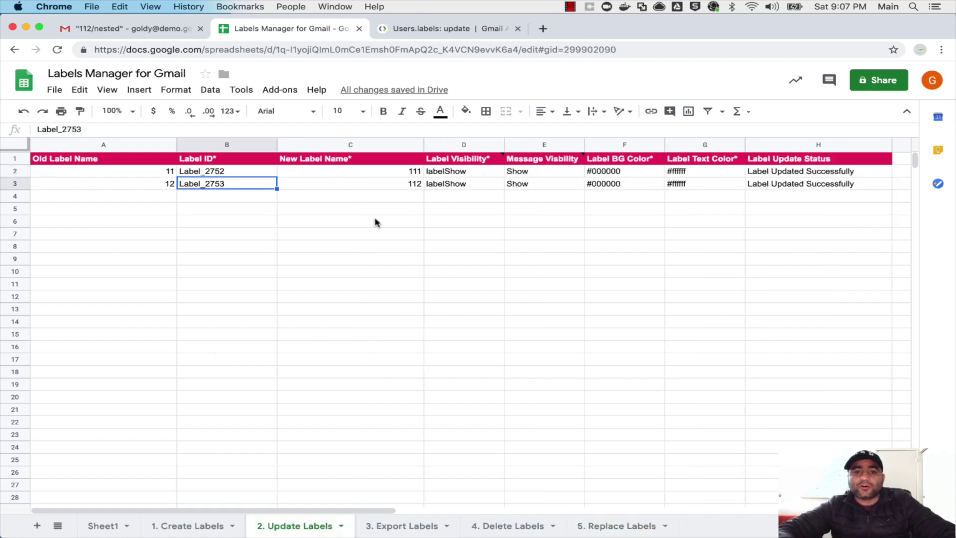